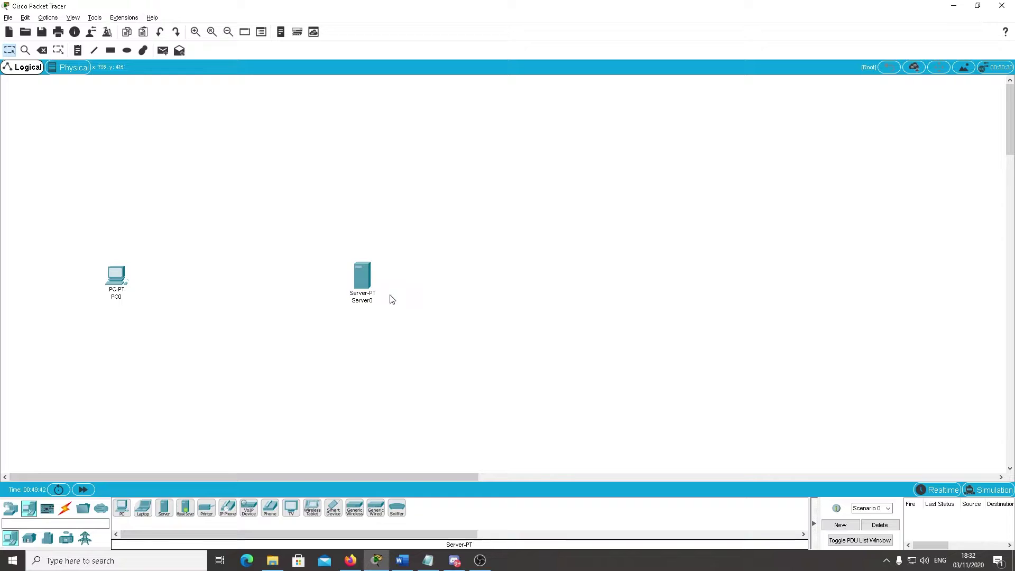
- Connect PC0's FastEthernet0 port to Server0's FastEthernet0 port with a Copper Cross-Over cable, after nudging PC0 into place
left_click_drag(102, 287, 114, 283)
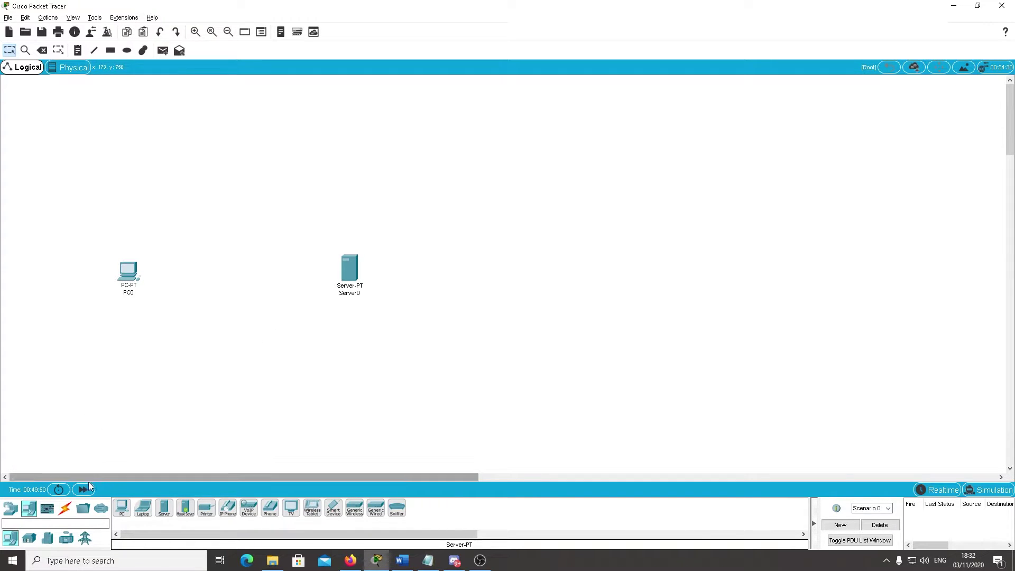
left_click(65, 508)
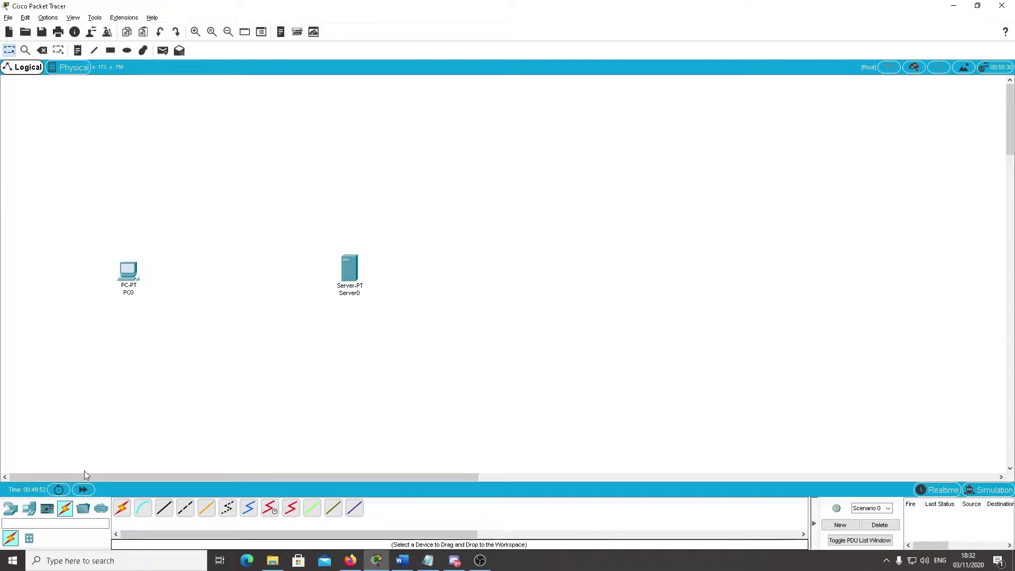
left_click(186, 509)
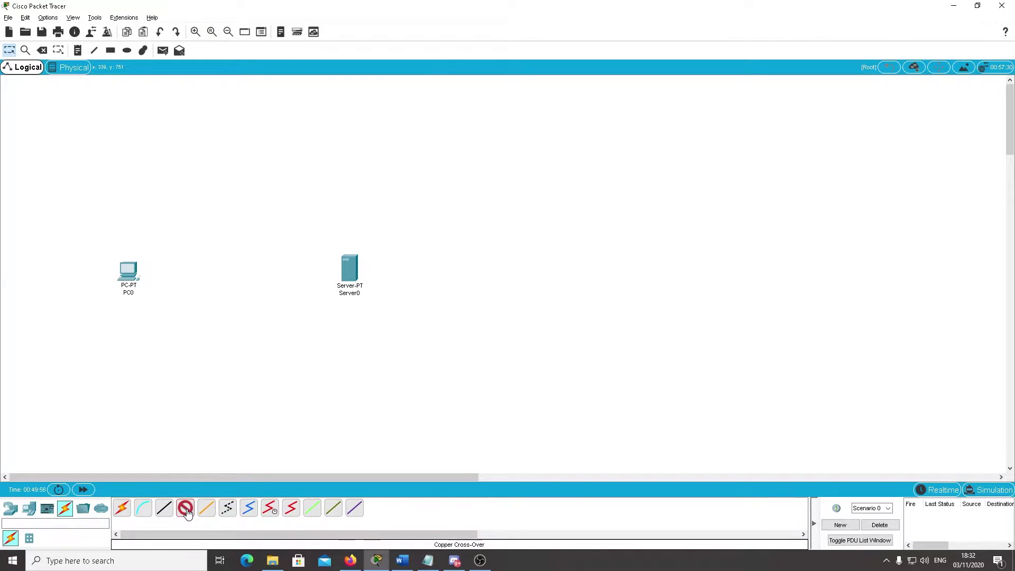
left_click(127, 271)
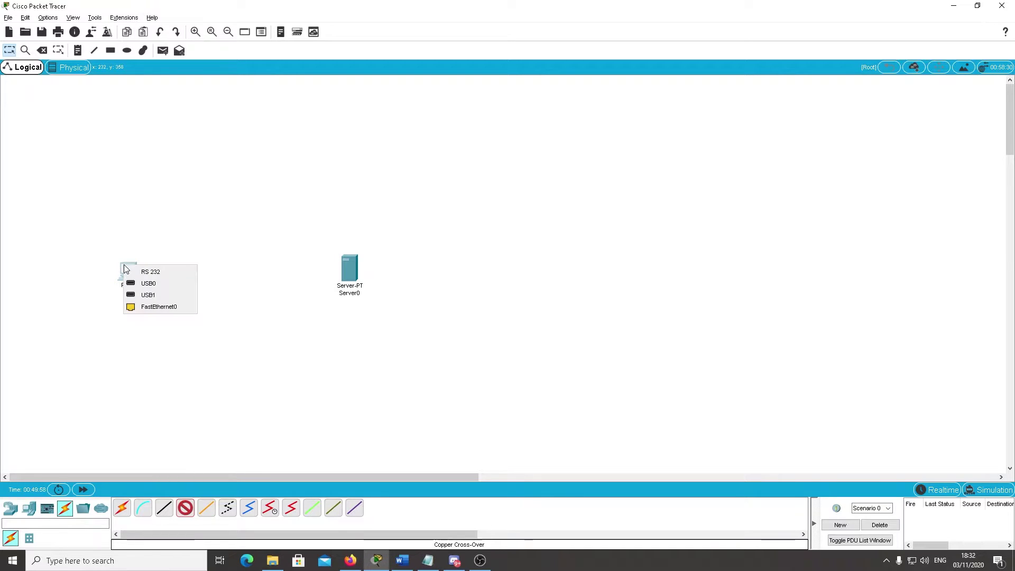
left_click(153, 307)
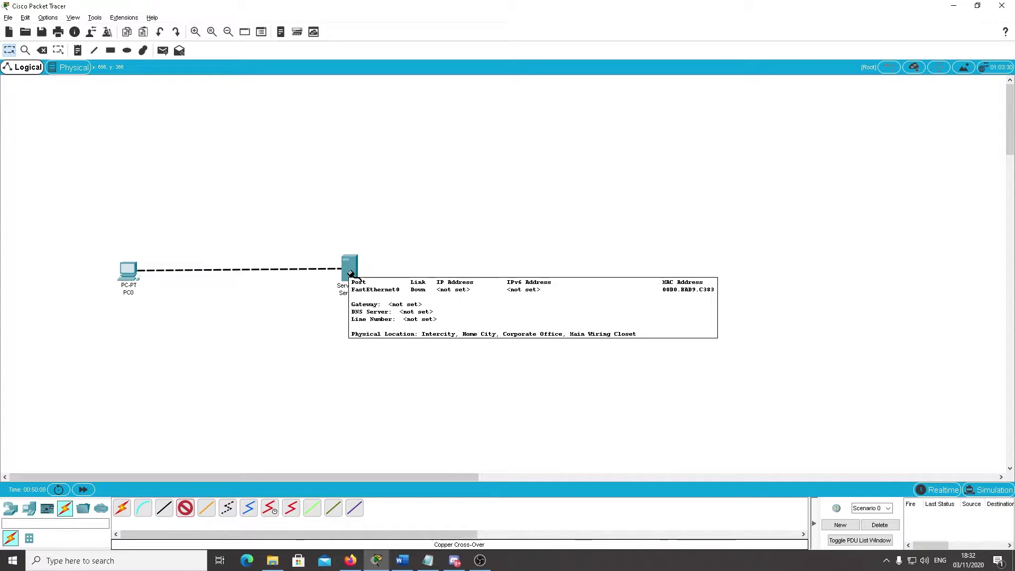
left_click(348, 271)
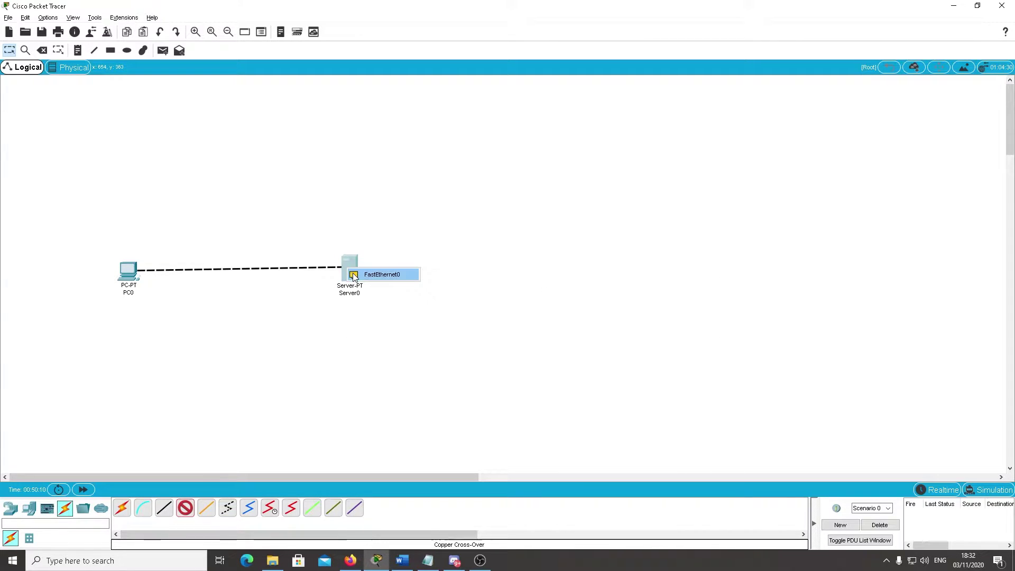
left_click(353, 274)
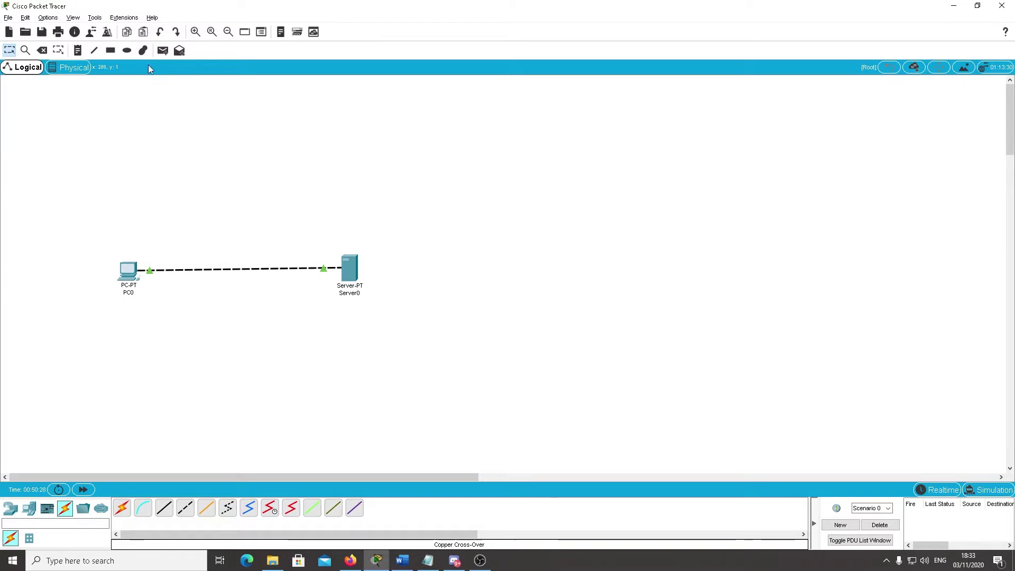
- Place a text note reading 192.168.11.2 below PC0
left_click(78, 53)
left_click(127, 307)
type("19")
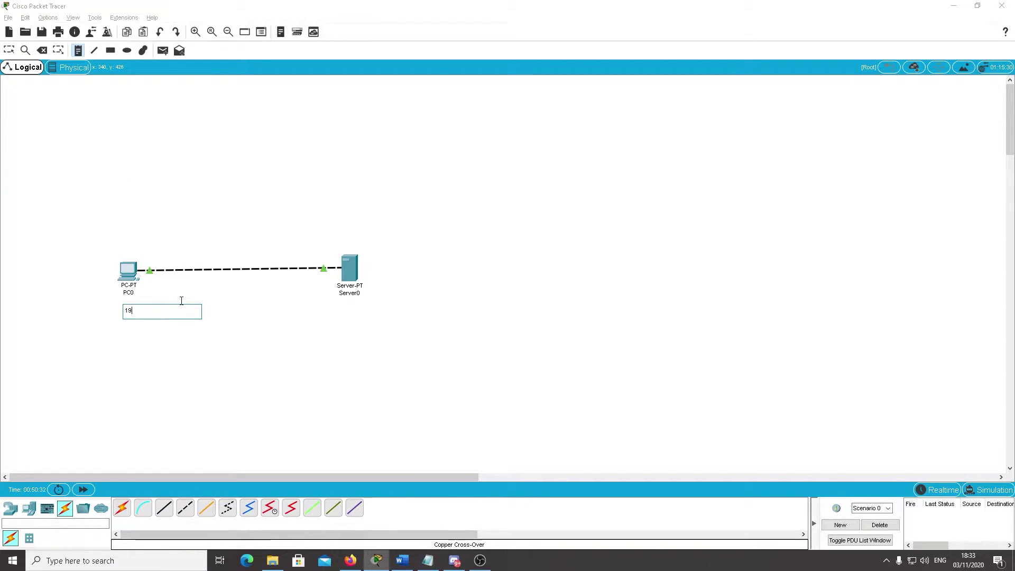
type("2.168.11.2")
- Add a second text note reading 192.168.11.1 for Server0 and return to selection mode
left_click(293, 364)
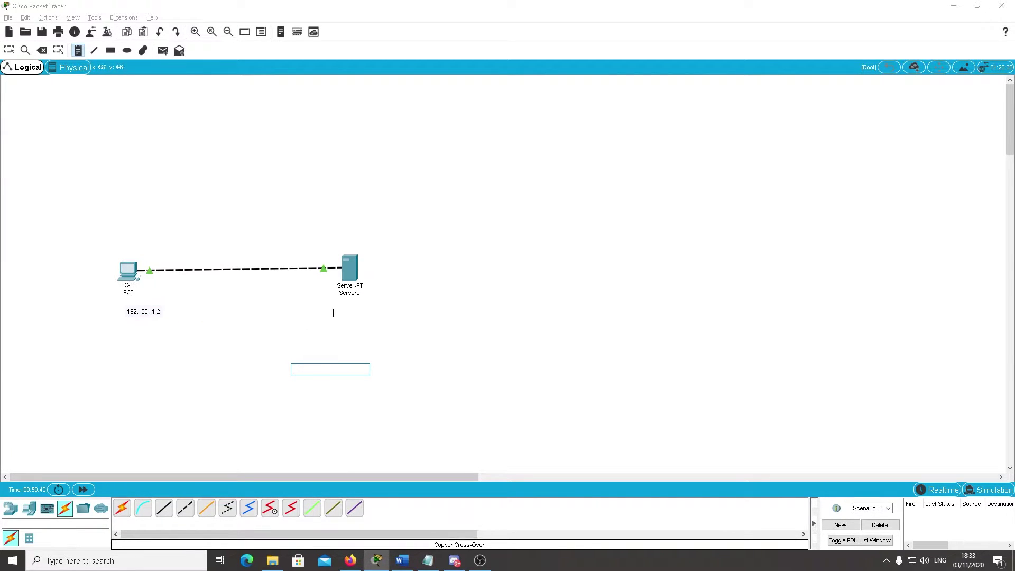
type("192")
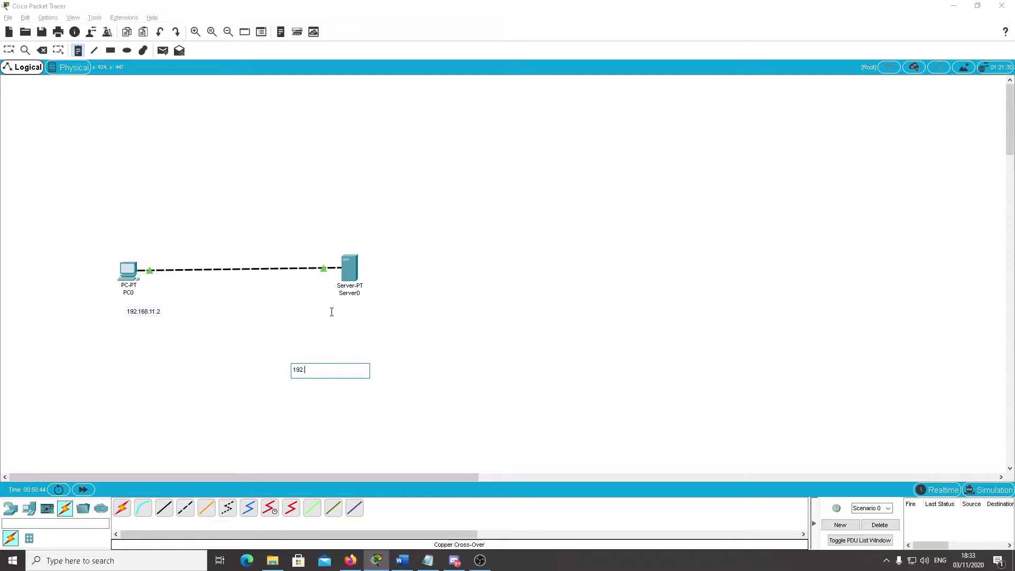
type(".168.11.1")
key("Return")
key("BackSpace")
left_click(9, 50)
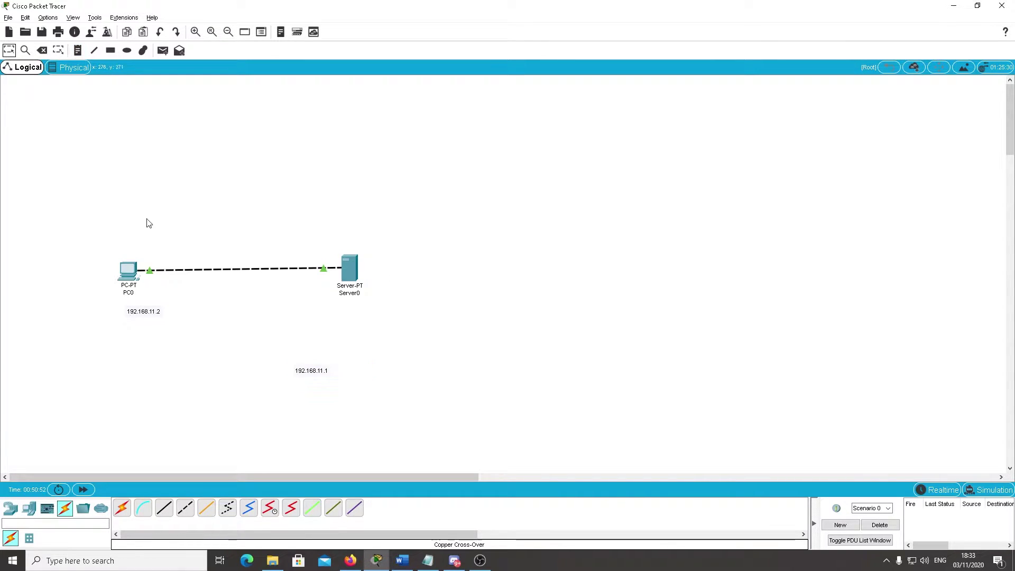
- Move the two IP address notes so each sits directly beneath its device's name
left_click_drag(142, 316, 131, 308)
left_click_drag(311, 371, 350, 309)
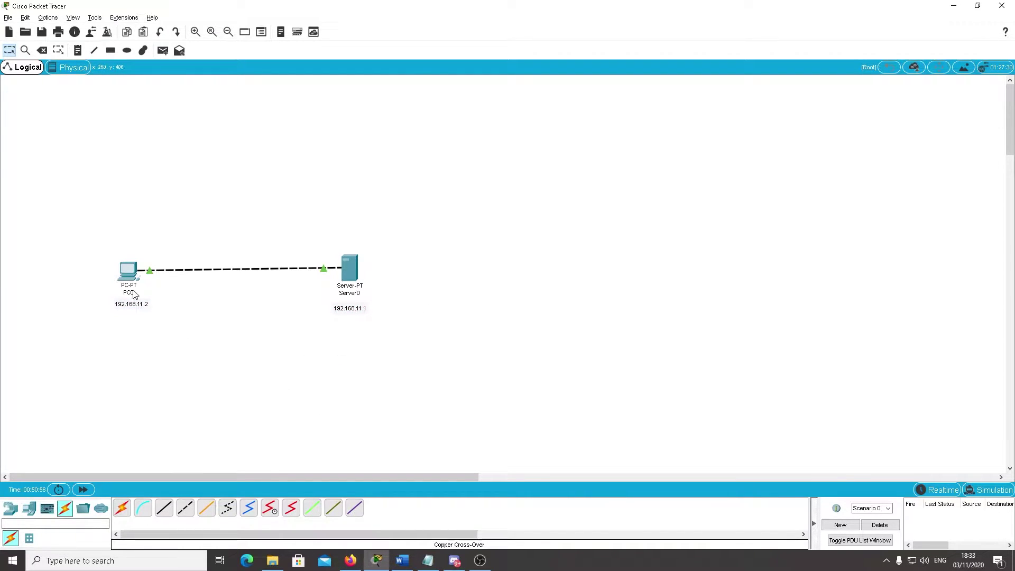
left_click_drag(135, 312, 132, 312)
- Give PC0 the static IPv4 address 192.168.11.2 with subnet mask 255.255.255.0, then close its configuration
mouse_move(133, 274)
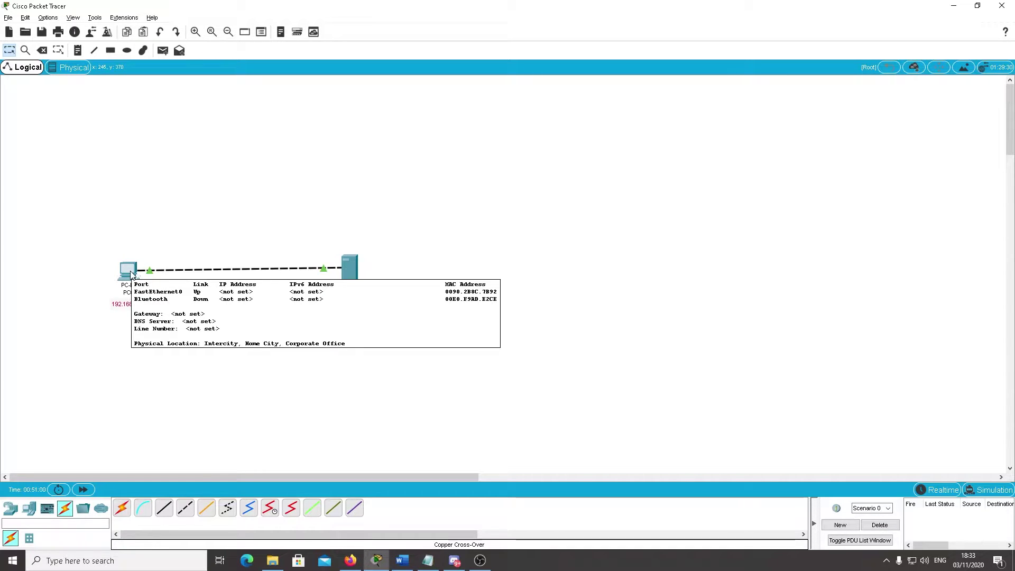
left_click(129, 273)
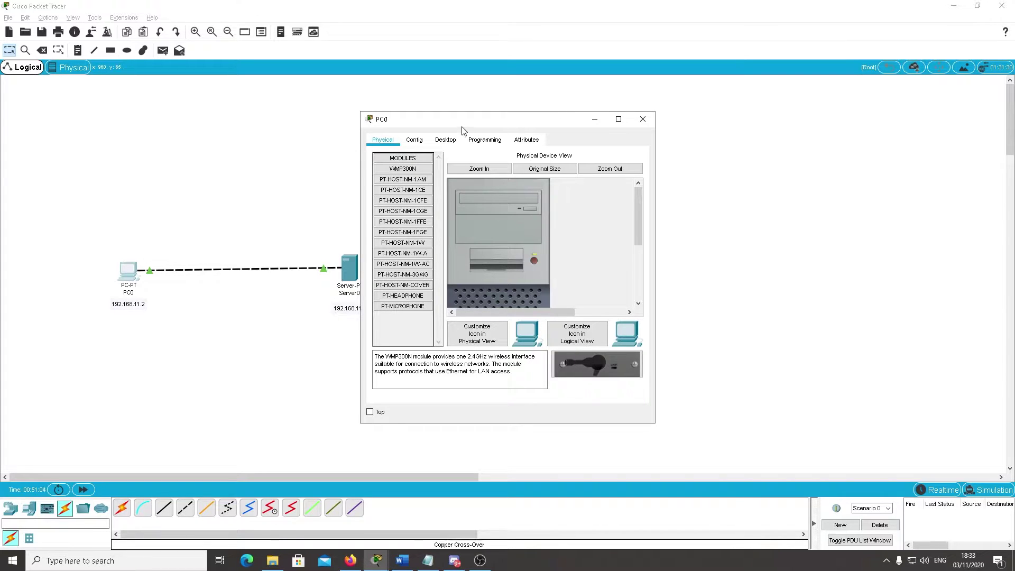
left_click(442, 141)
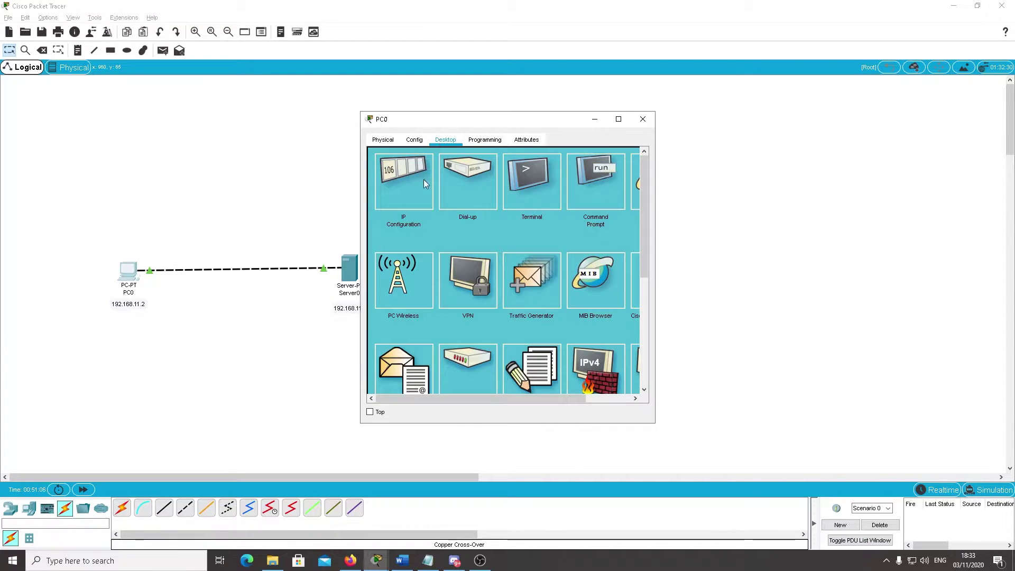
left_click(399, 177)
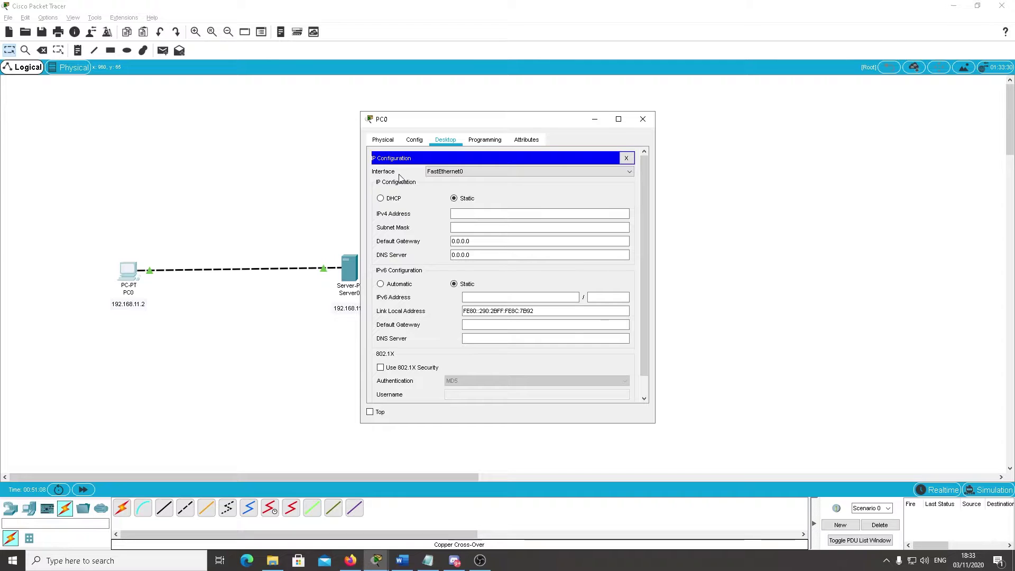
left_click(476, 213)
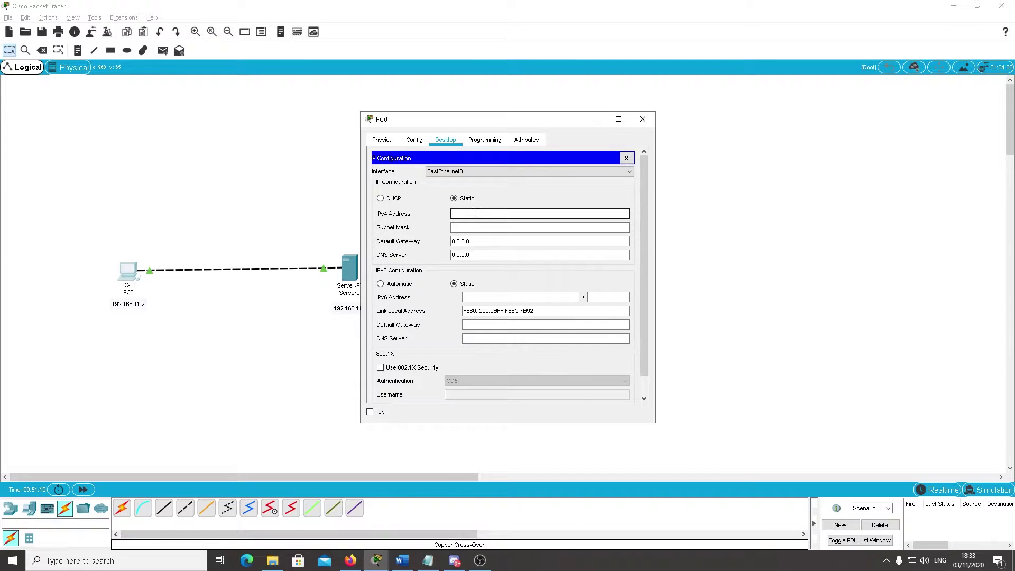
type("192.168.11.2")
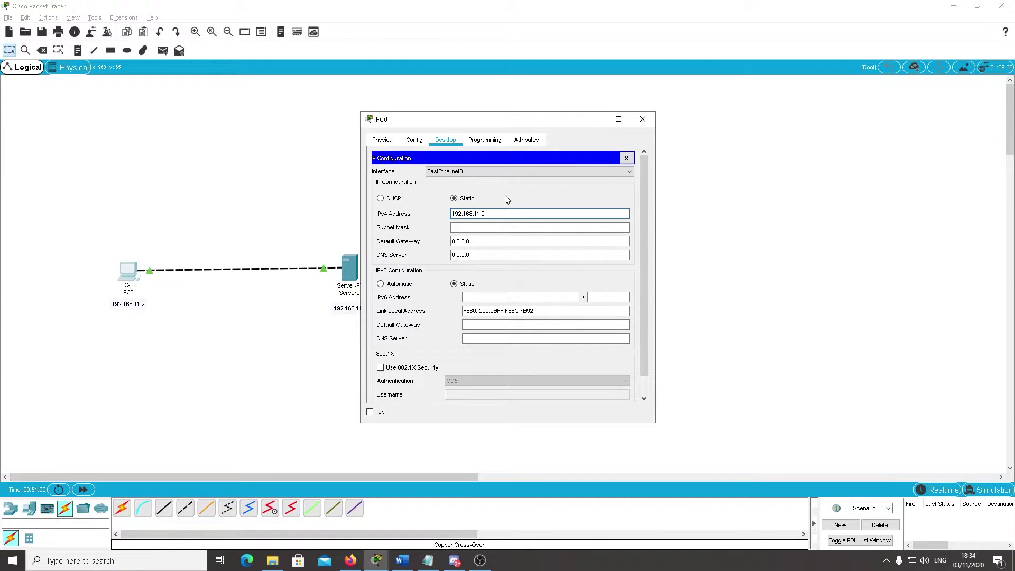
key("Tab")
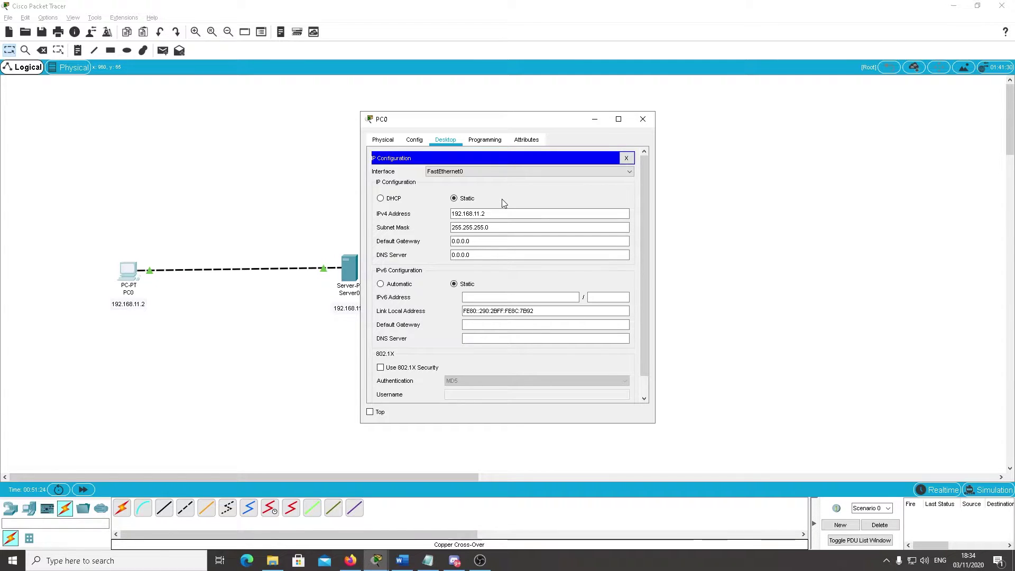
left_click(462, 227)
left_click(637, 121)
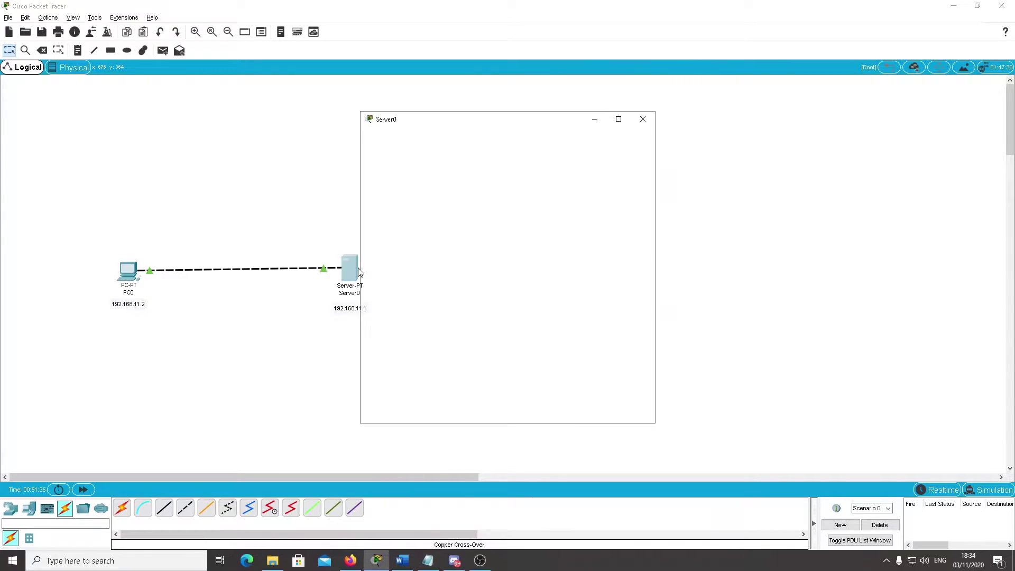
- Give Server0 the static IPv4 address 192.168.11.1 and move the server slightly closer to PC0
left_click(352, 266)
left_click(477, 140)
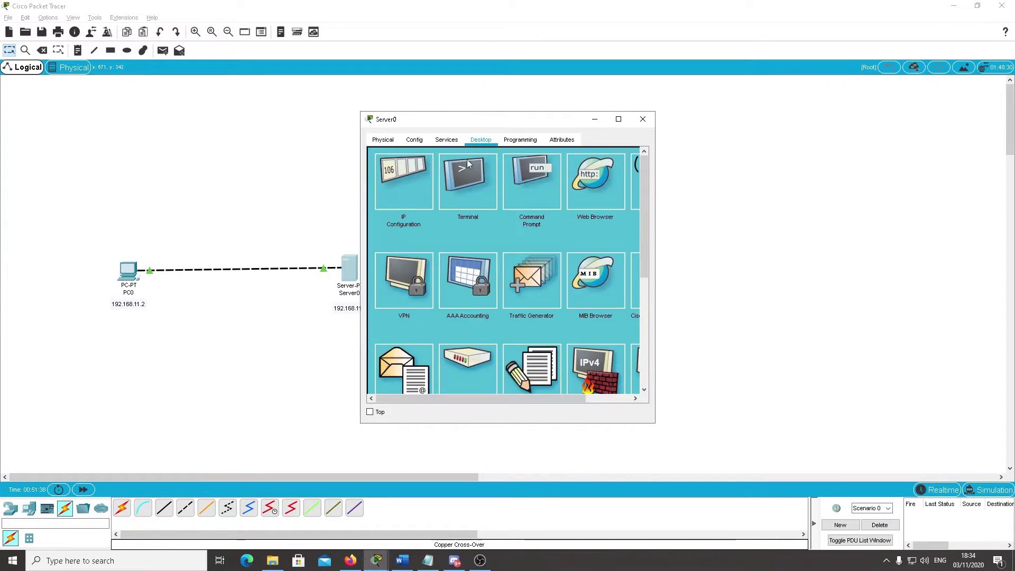
left_click(408, 186)
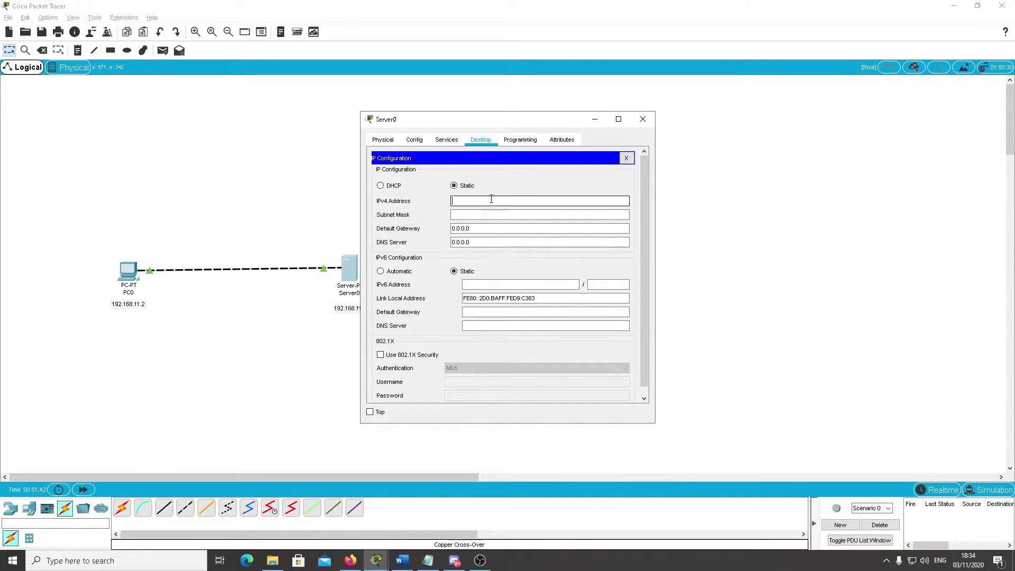
type("192.168.11.1")
key("Tab")
left_click(646, 122)
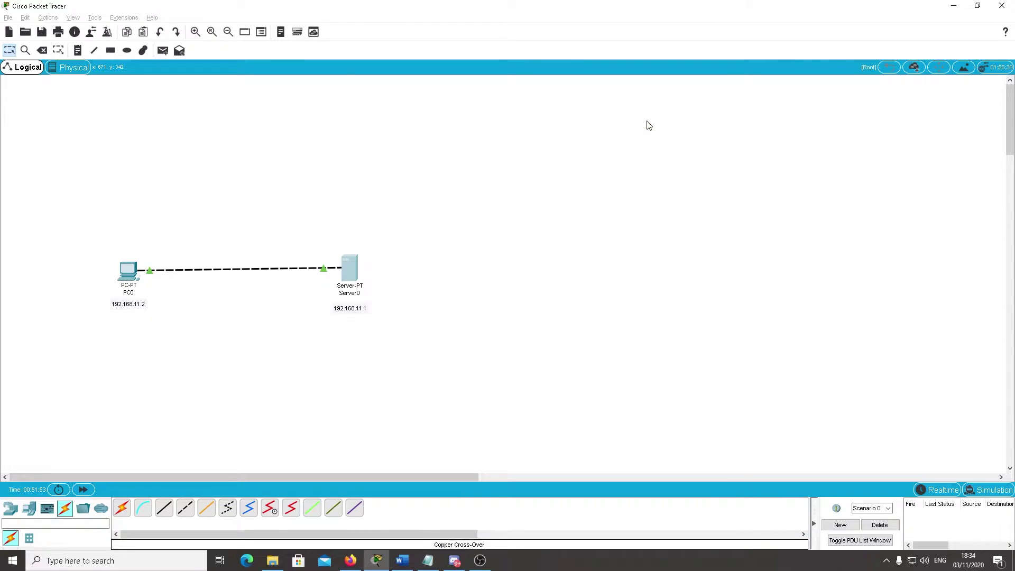
left_click_drag(354, 272, 335, 271)
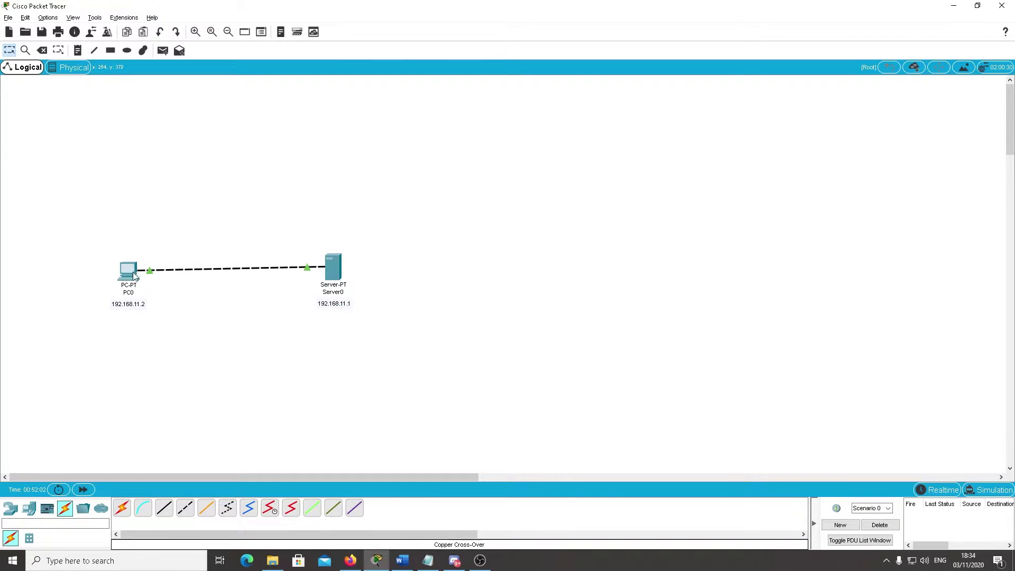
- Ping 192.168.11.1 from PC0's Command Prompt to test the connection to the server
mouse_move(129, 276)
left_click(130, 272)
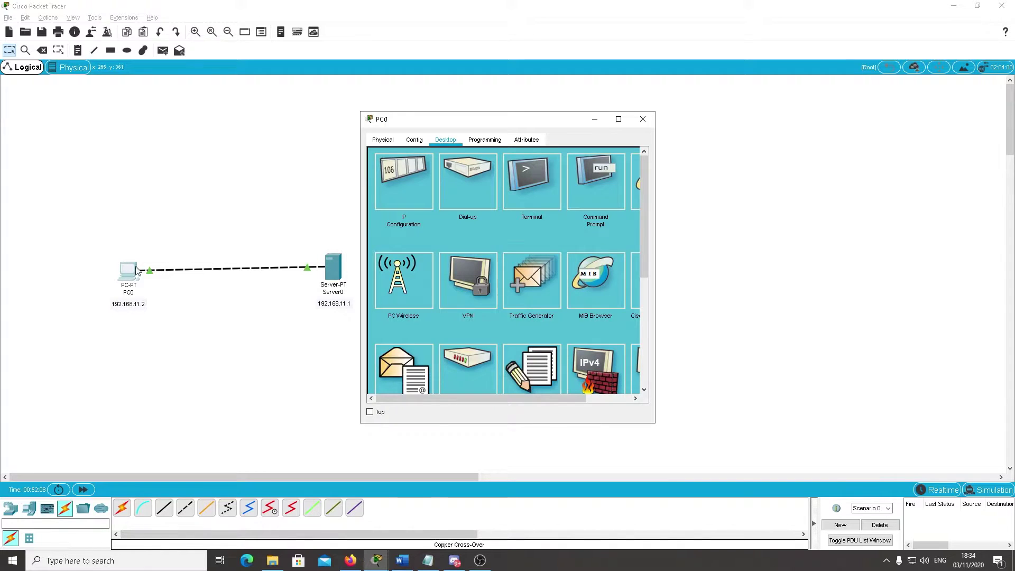
left_click(591, 198)
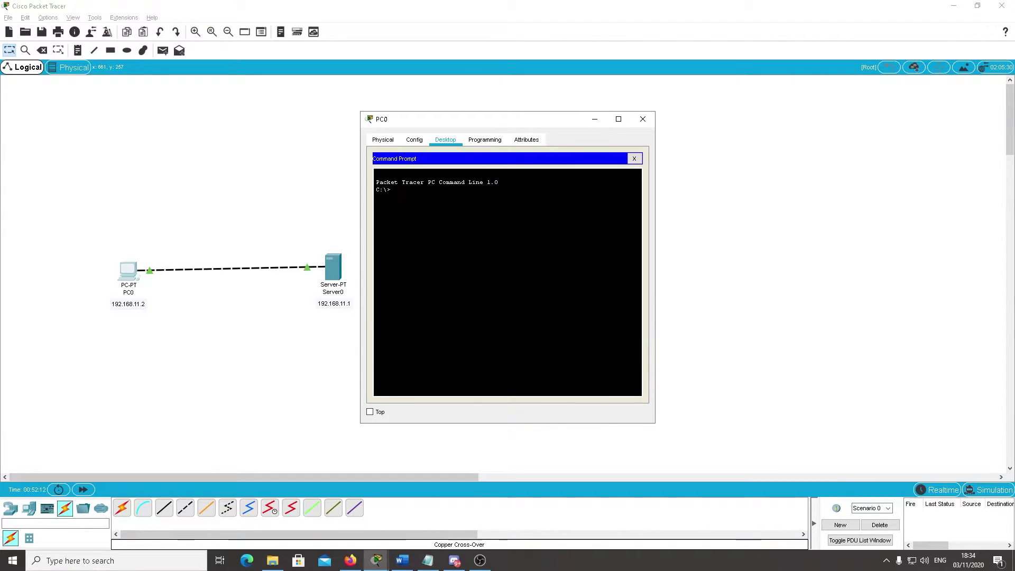
type("ping ")
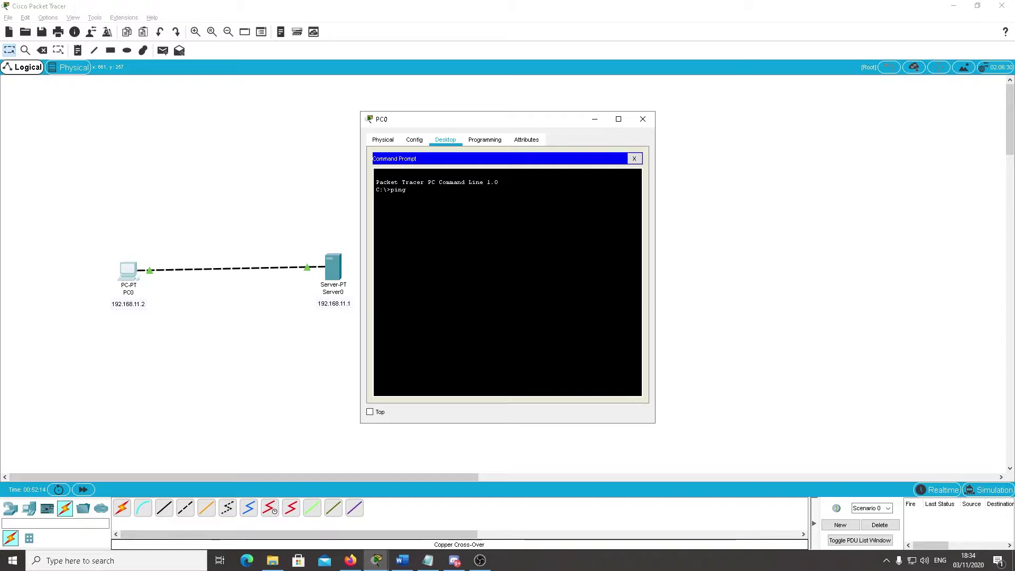
type("192.168.11.1")
key("Return")
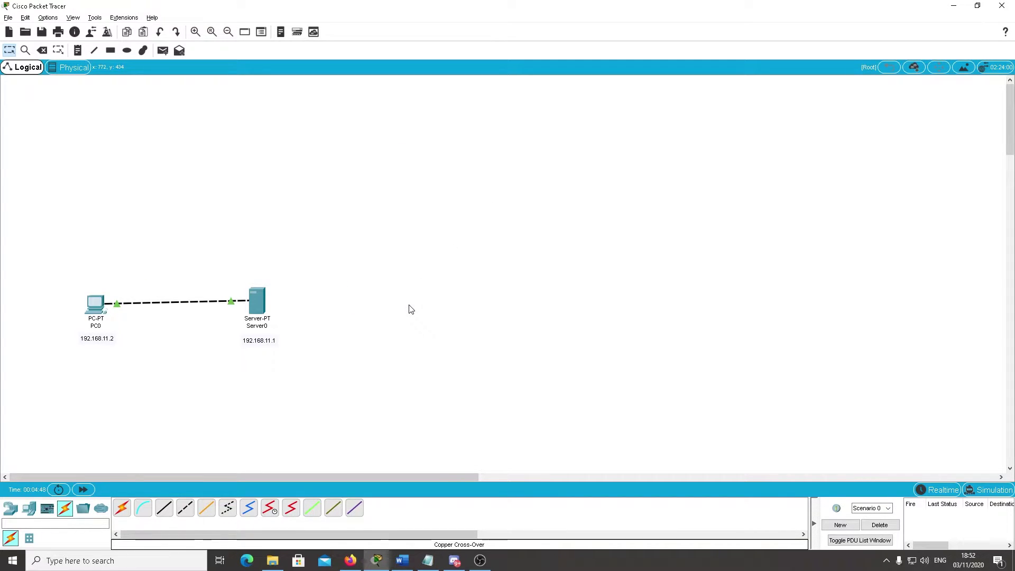
- Switch to Simulation mode and limit the event filters to ARP, ICMP and HTTP
left_click(988, 490)
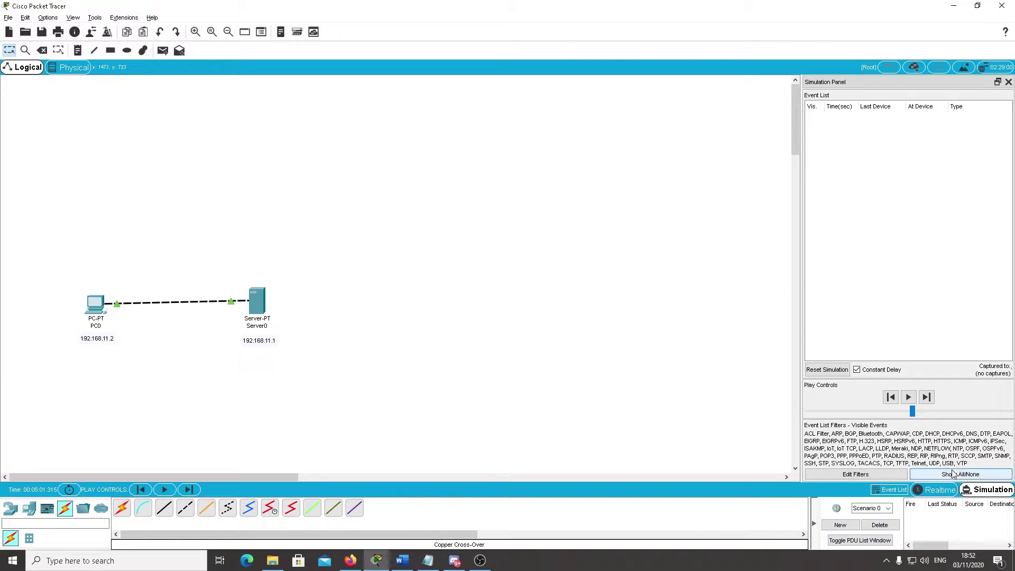
left_click(981, 475)
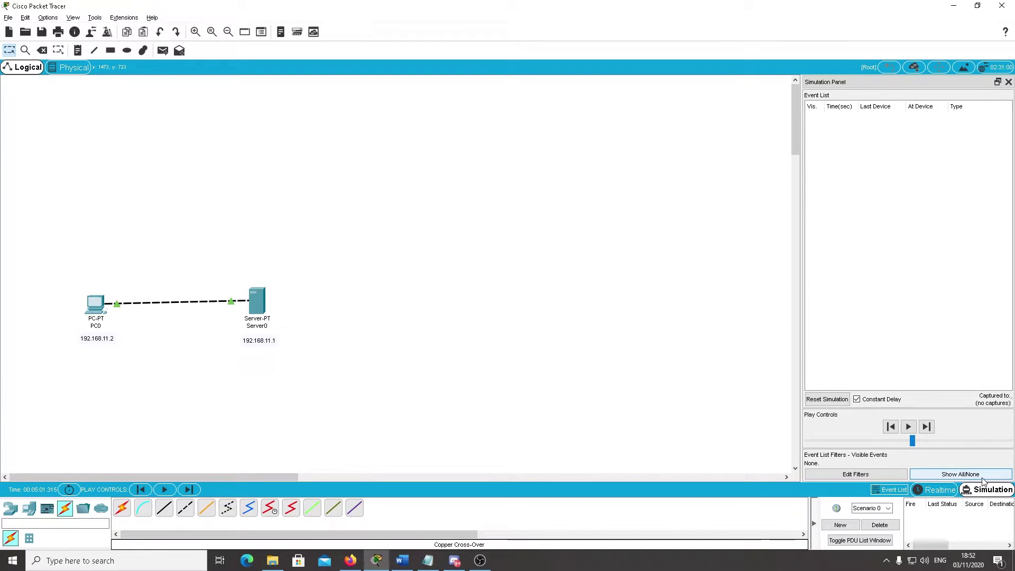
left_click(872, 476)
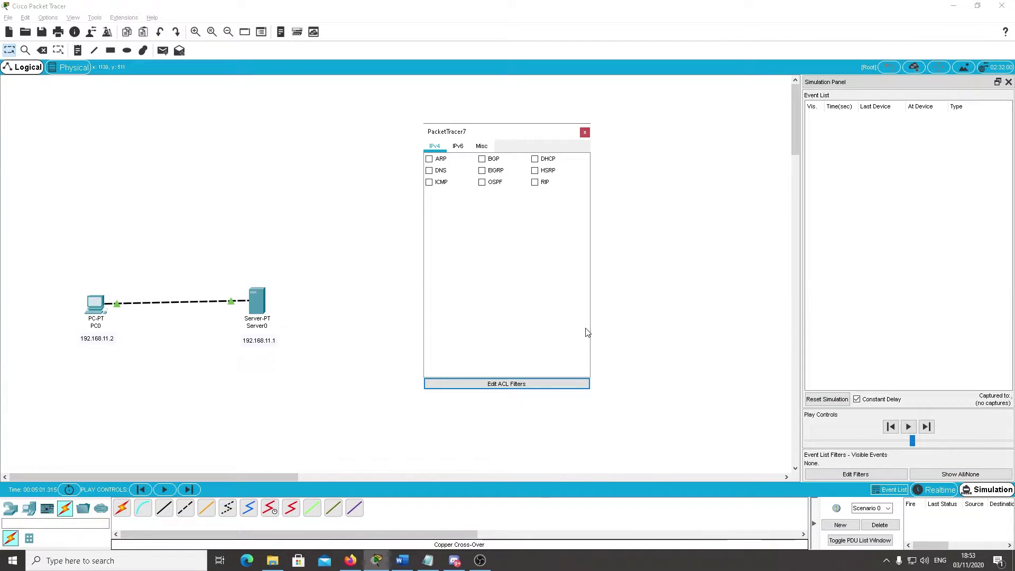
left_click(429, 160)
left_click(429, 182)
left_click(482, 146)
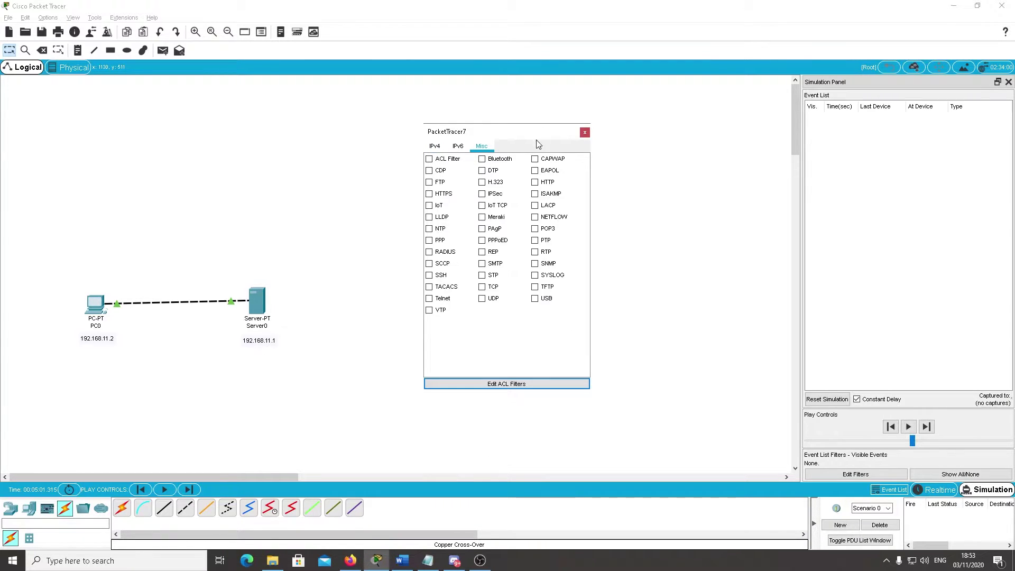
left_click(536, 182)
left_click(585, 132)
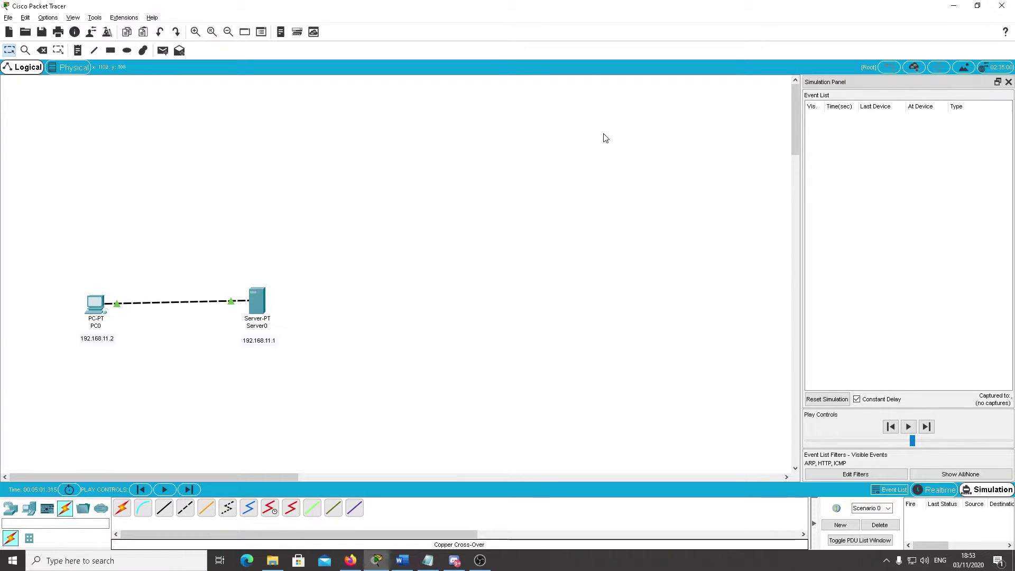
- Nudge Server0 slightly and add a simple PDU with PC0 as its source and Server0 as its destination
left_click_drag(261, 309, 261, 310)
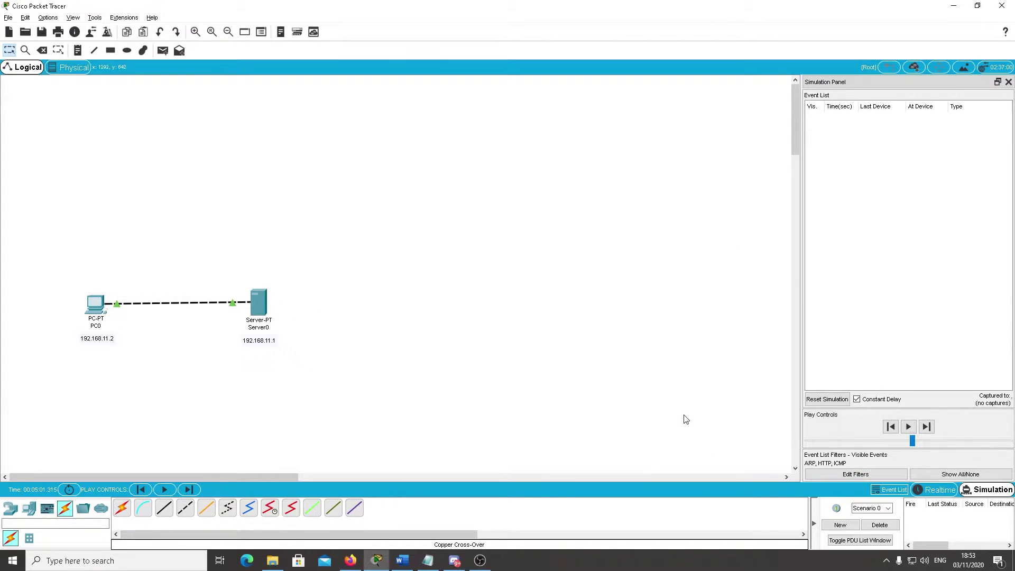
left_click(164, 52)
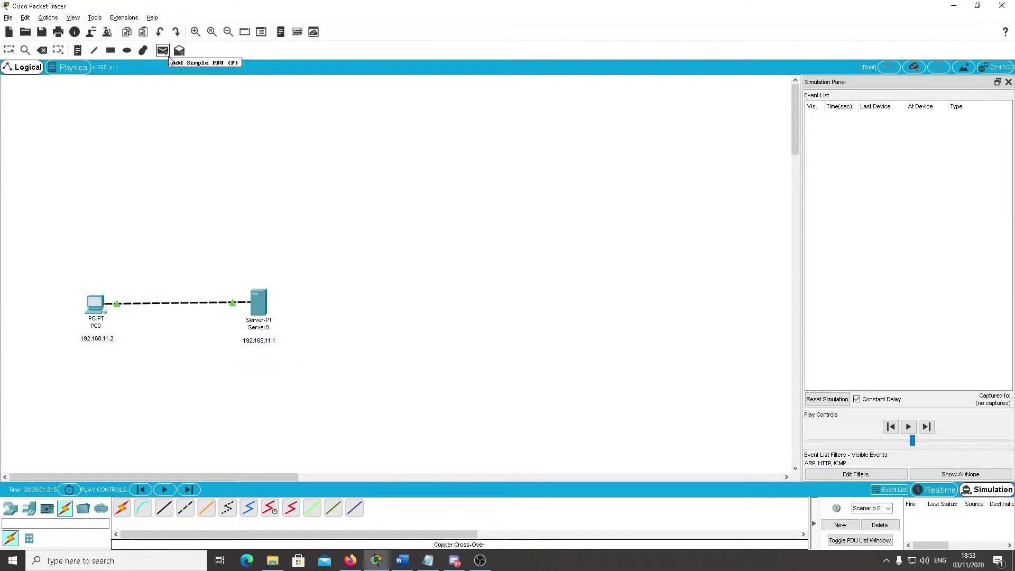
left_click(164, 53)
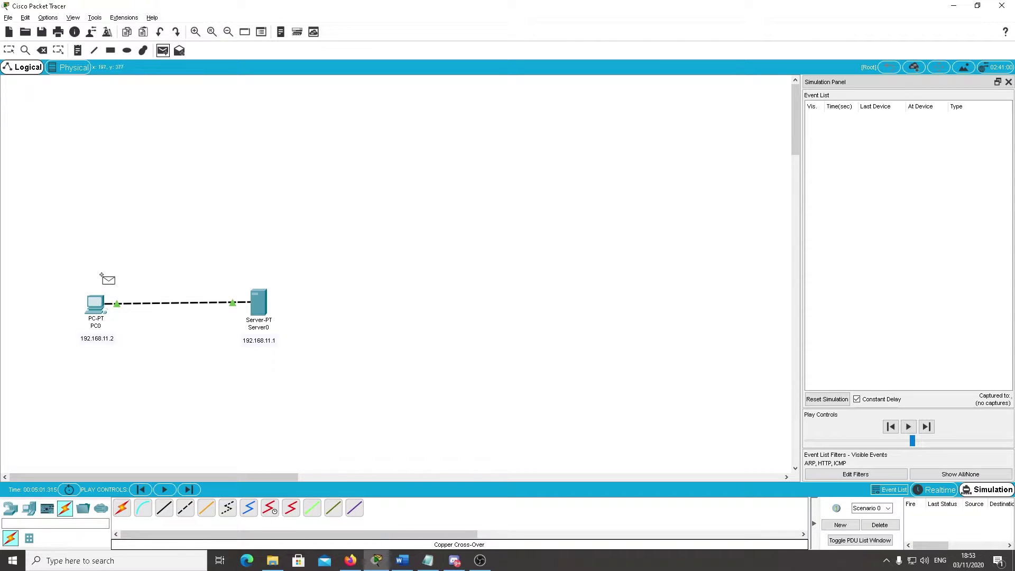
left_click(97, 305)
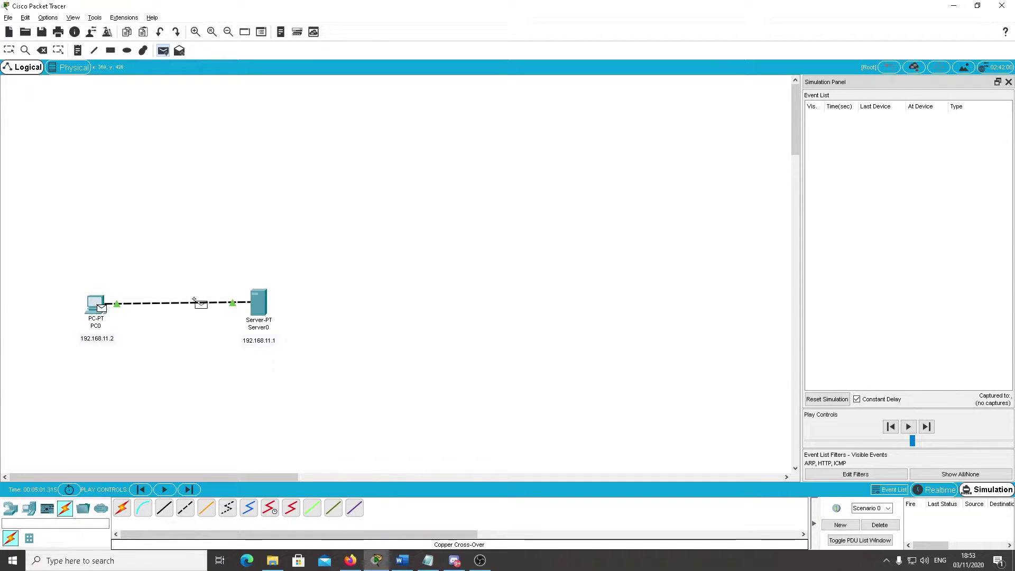
left_click(265, 312)
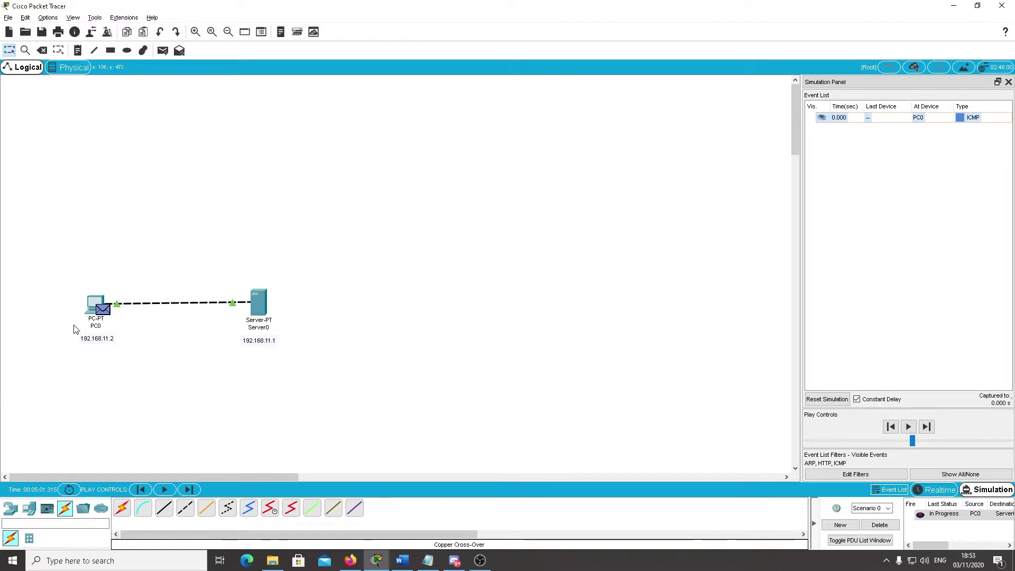
- Play the simulation of the ICMP packet travelling between PC0 and Server0
mouse_move(99, 308)
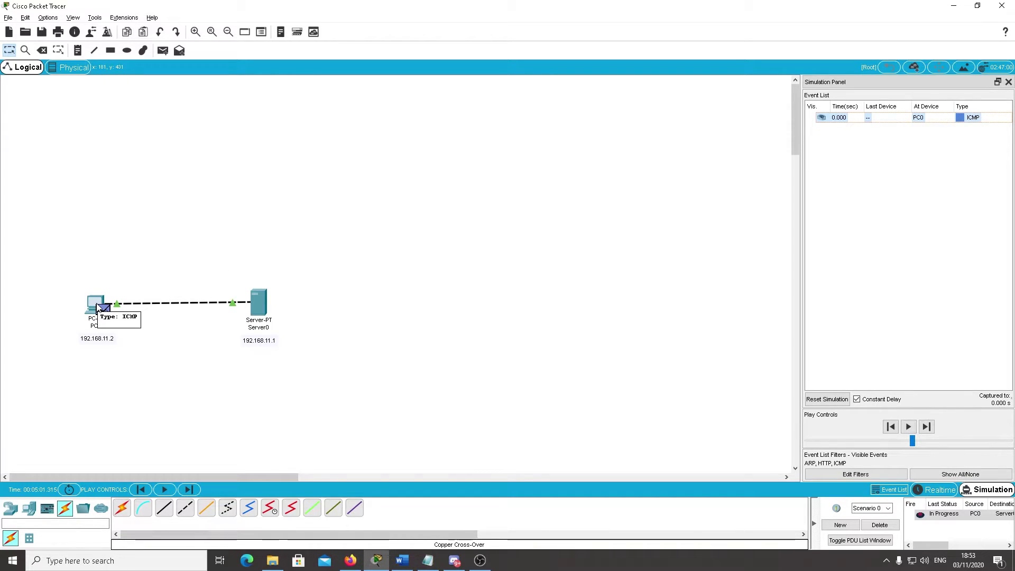
left_click(908, 427)
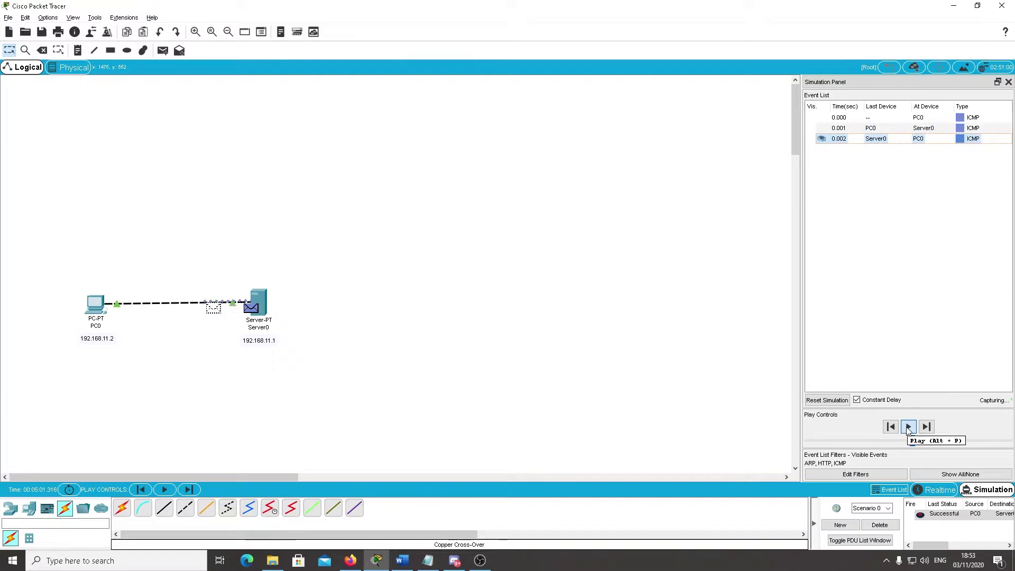
left_click(908, 428)
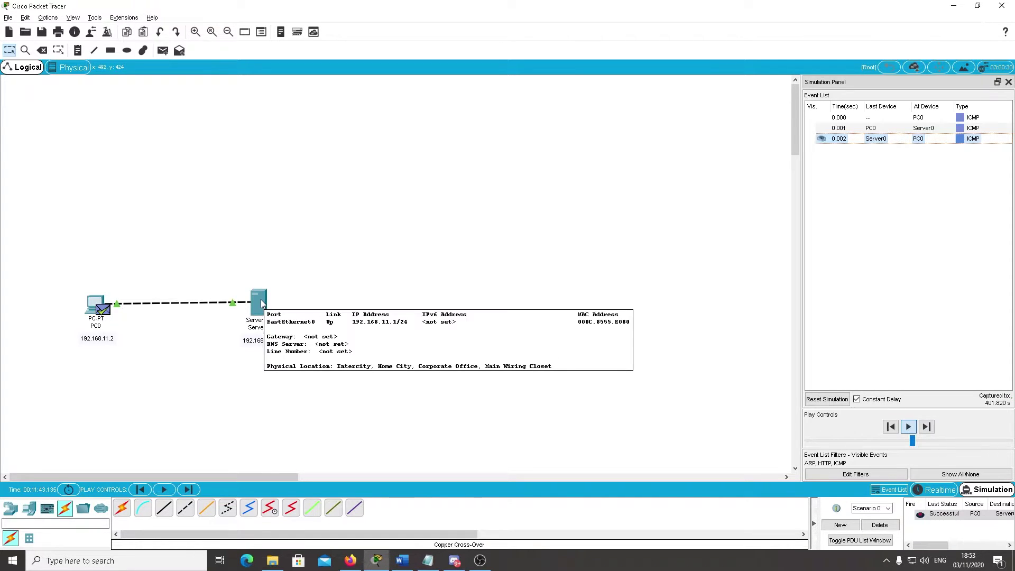
- Replace the blue heading text in Server0's HTTP page index.html with "Percobaan 1", save the file and close the server window
mouse_move(261, 303)
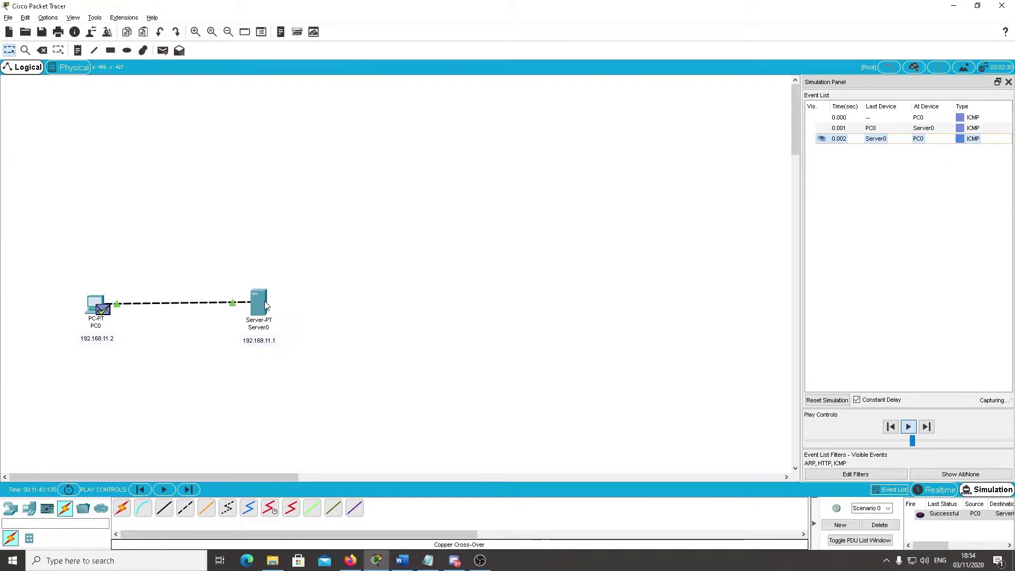
left_click(263, 305)
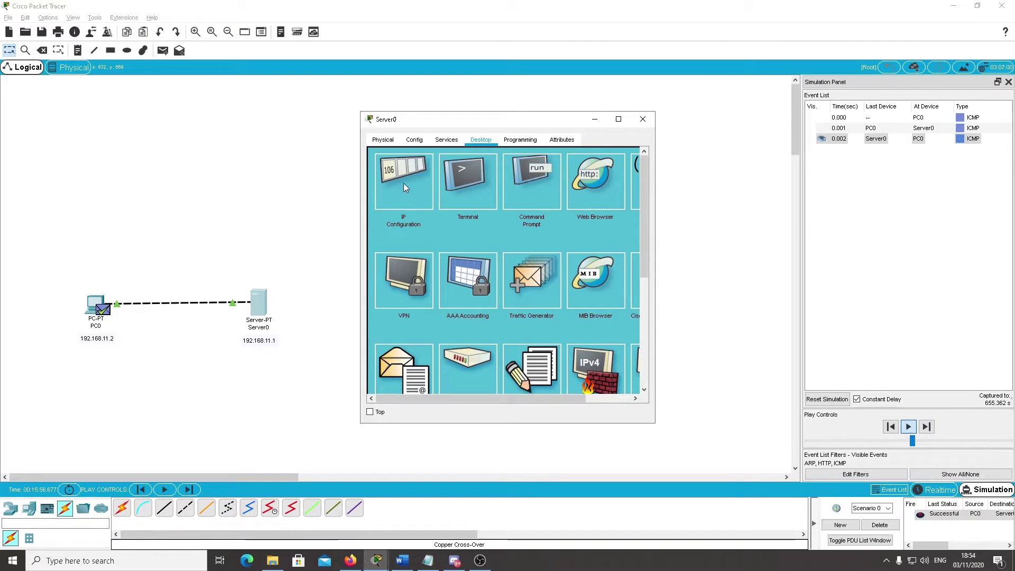
left_click(445, 140)
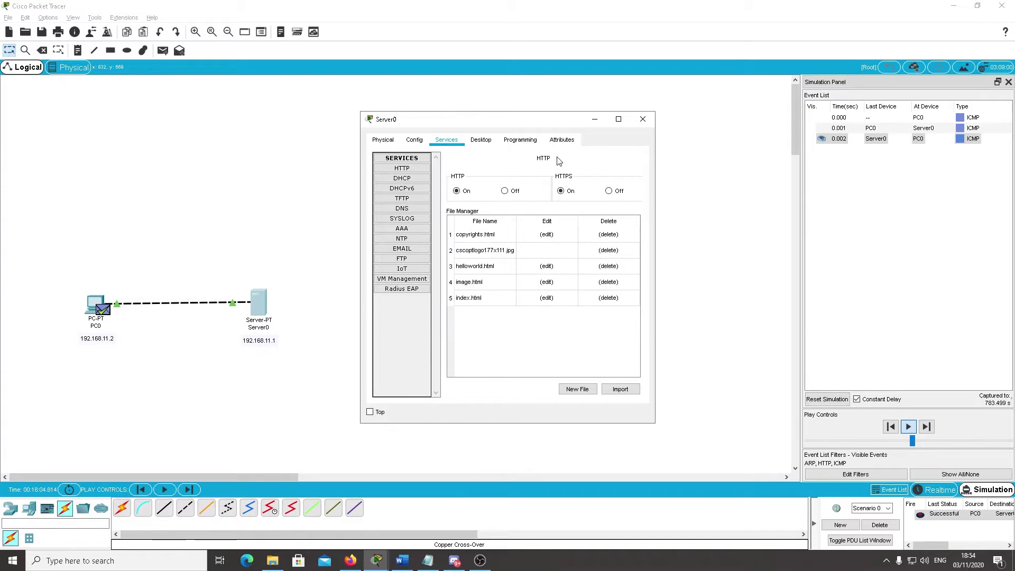
left_click(546, 300)
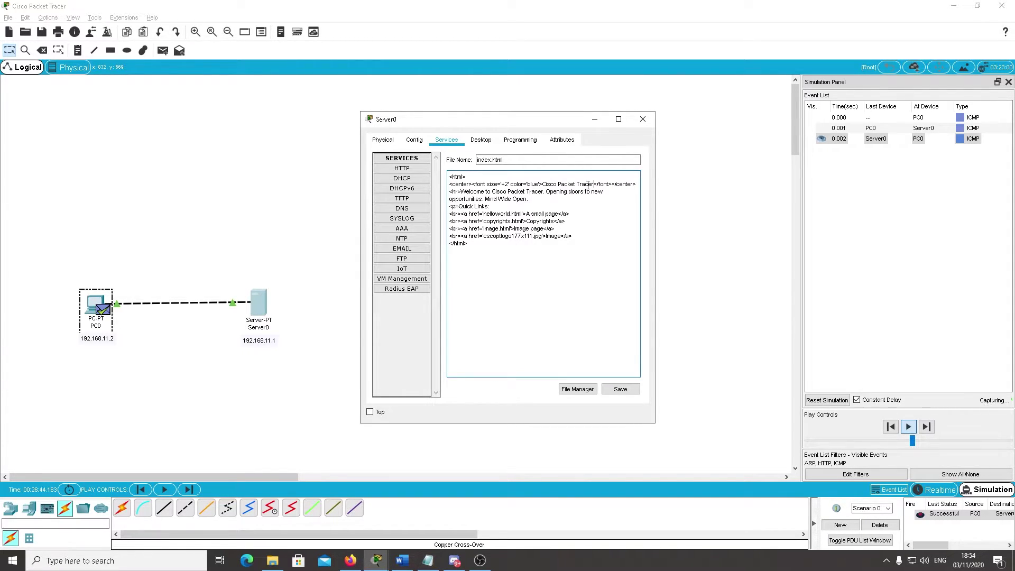
key("BackSpace")
key("BackSpace")
key("BackSpace")
key("BackSpace")
key("BackSpace")
key("BackSpace")
key("BackSpace")
key("BackSpace")
key("BackSpace")
key("BackSpace")
key("BackSpace")
key("BackSpace")
key("BackSpace")
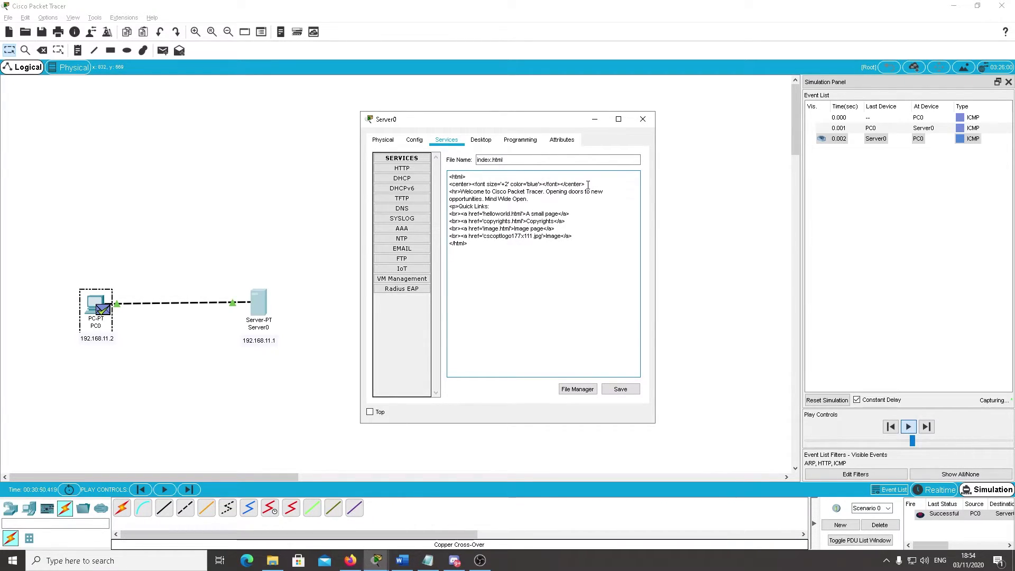
key("BackSpace")
type("Percobaa")
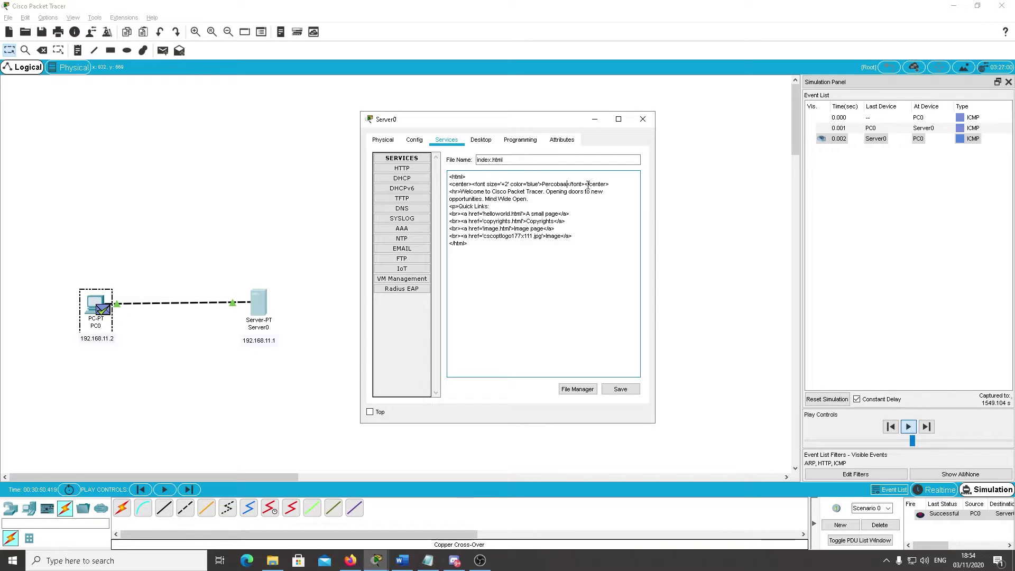
type("n 1")
left_click(620, 389)
left_click(523, 288)
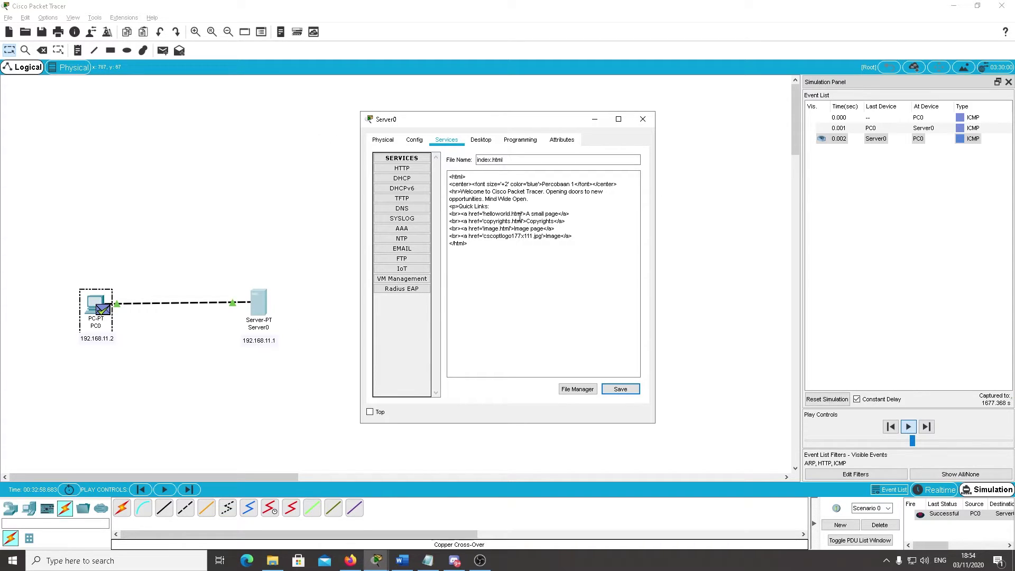
left_click(643, 119)
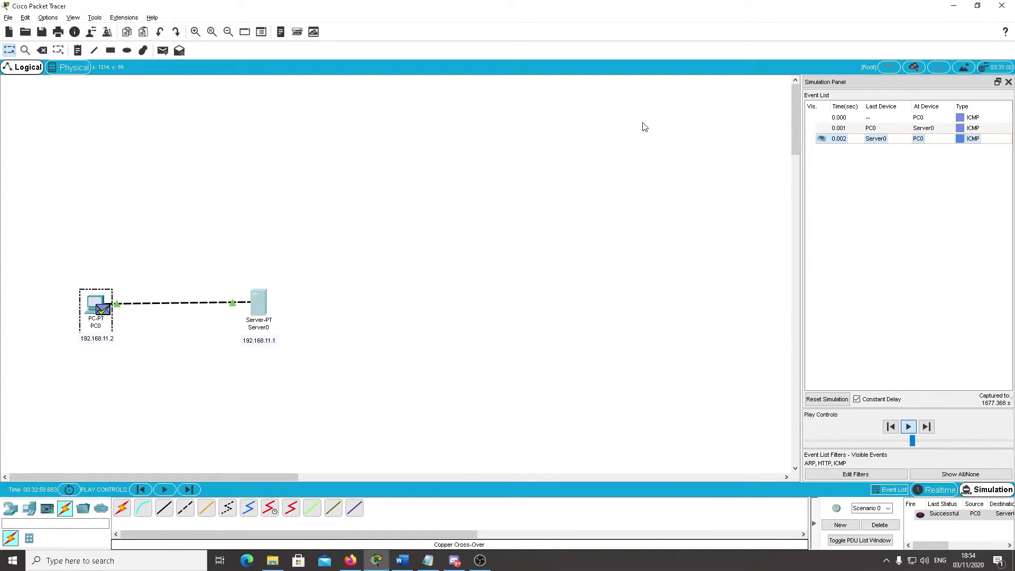
left_click(254, 300)
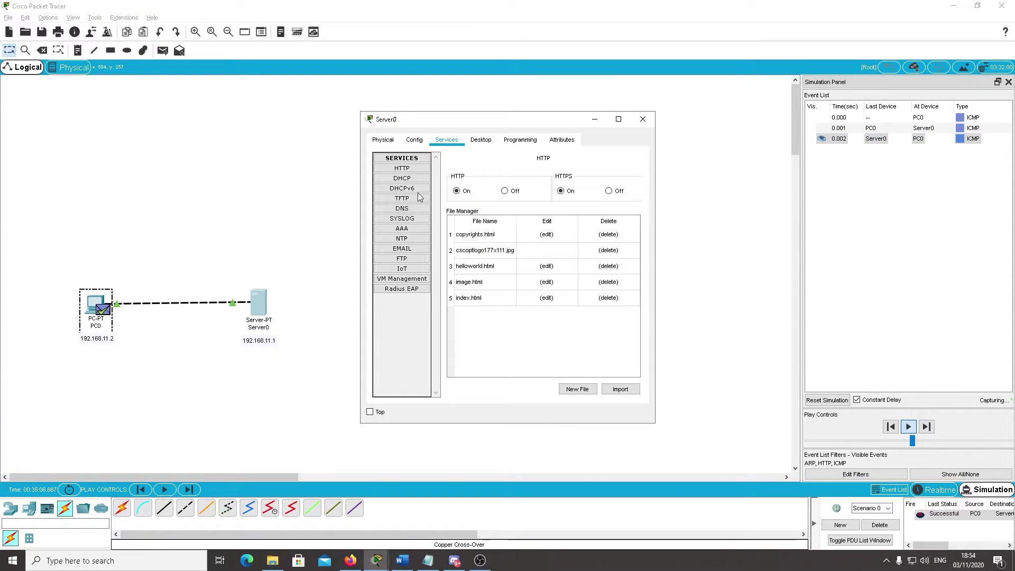
left_click(643, 119)
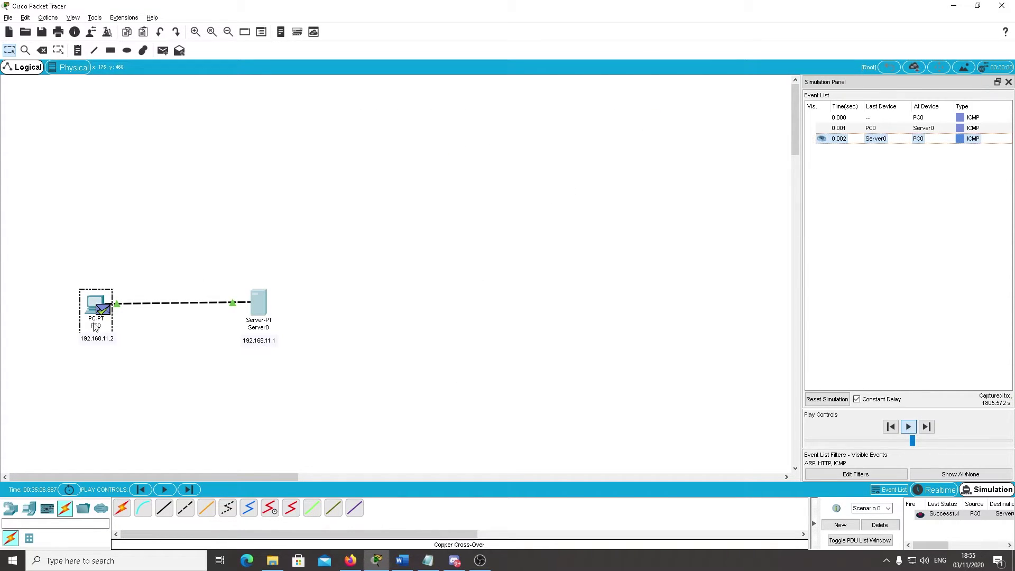
left_click(92, 308)
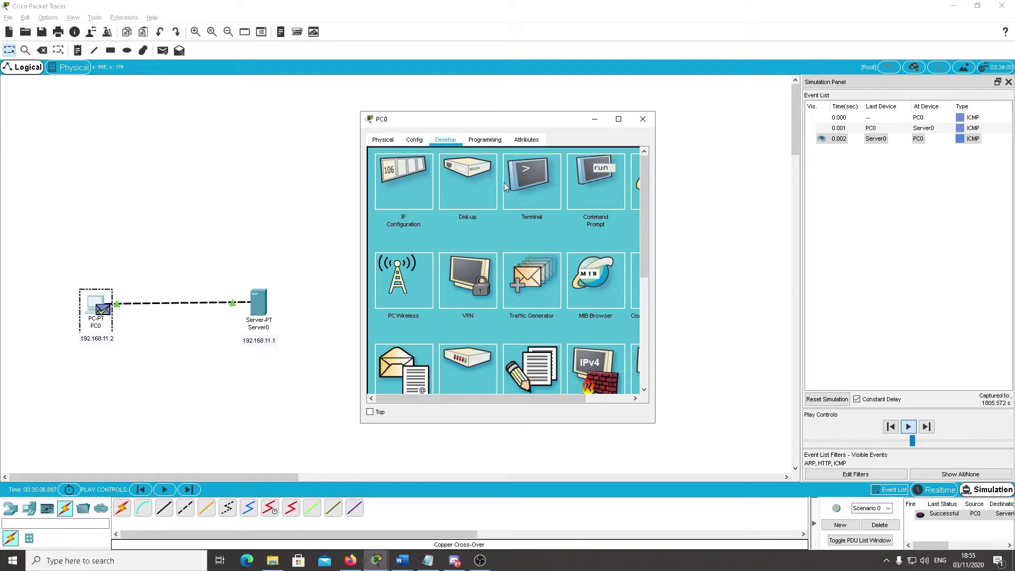
left_click_drag(493, 398, 543, 398)
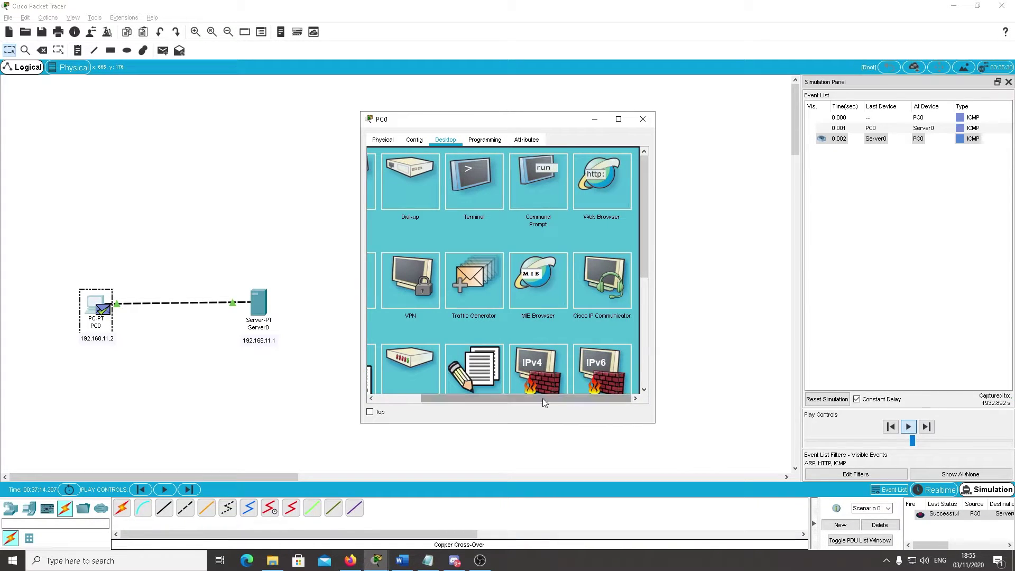
left_click(604, 186)
left_click(456, 172)
type("http:")
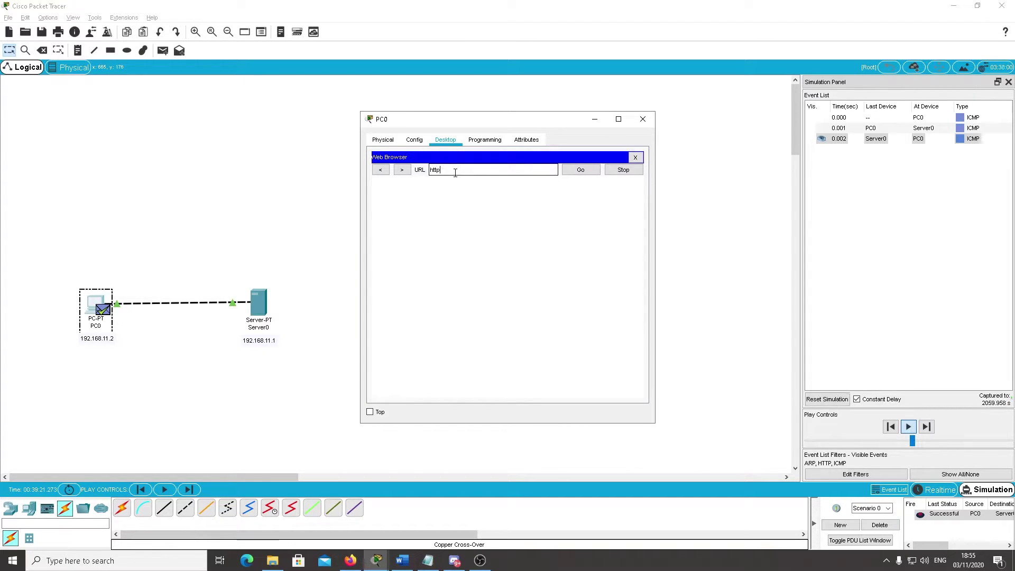
type("//")
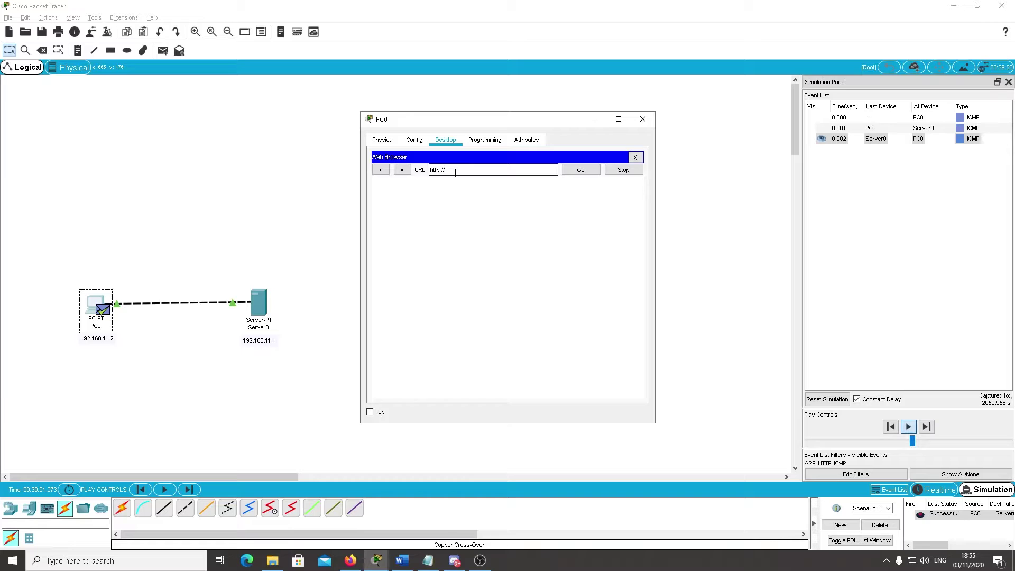
type("192.168.11.1")
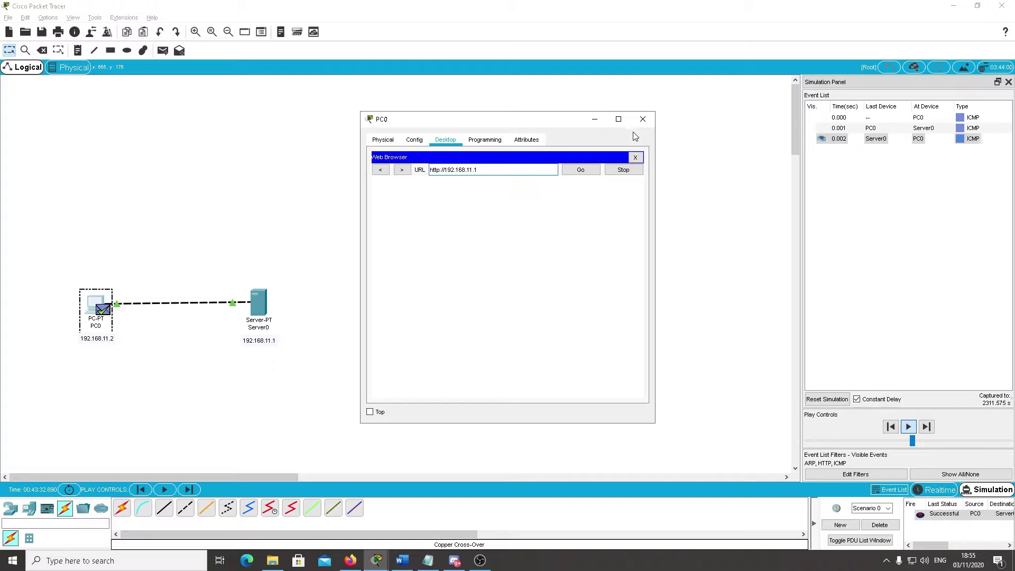
left_click(587, 171)
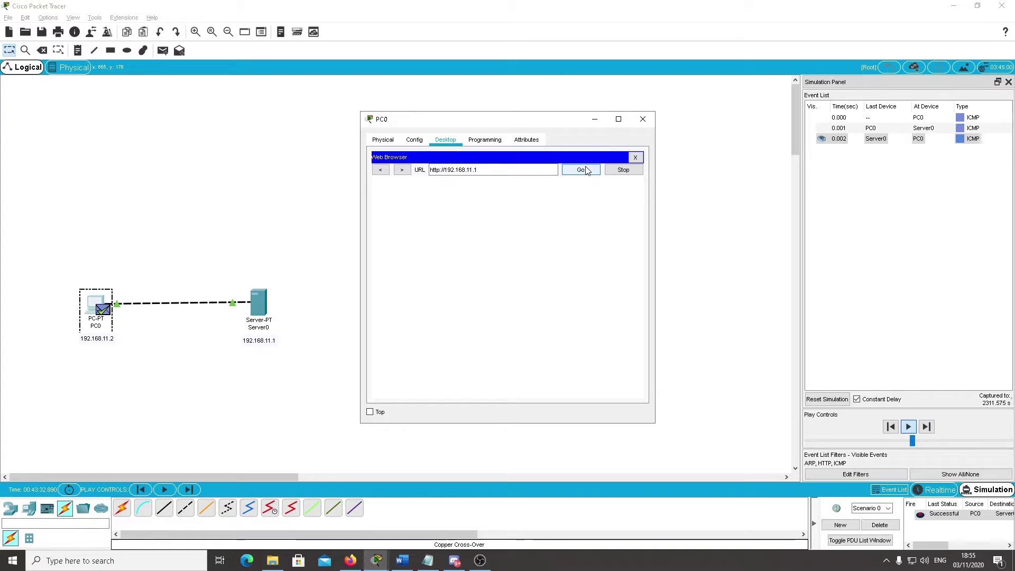
left_click(584, 171)
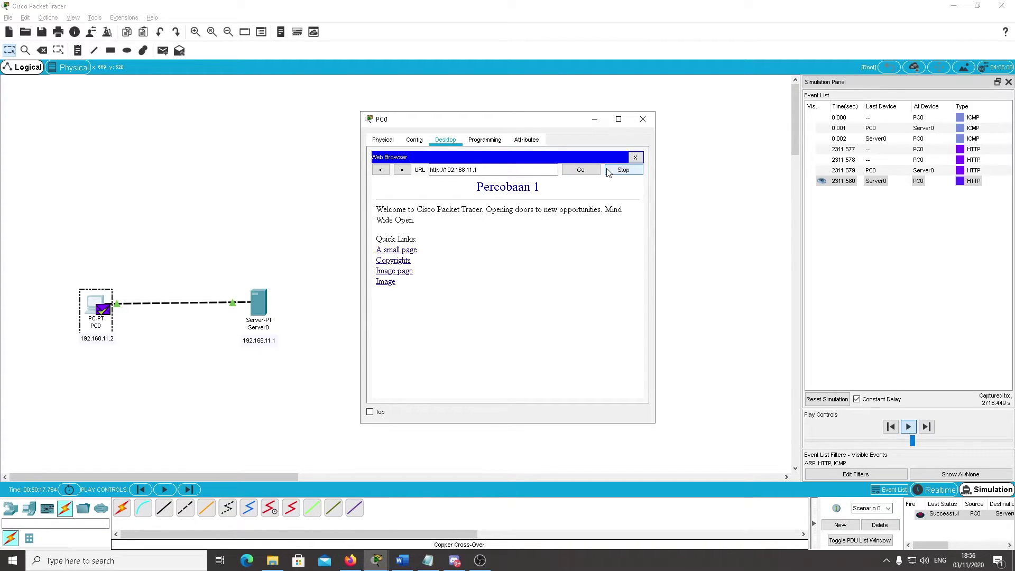
left_click(645, 120)
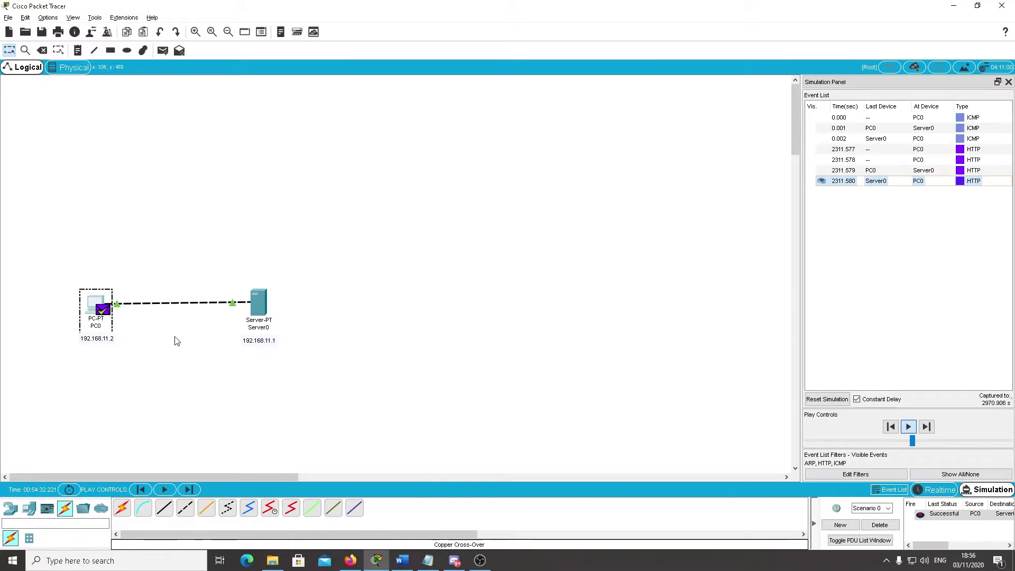
- Power cycle all devices to reset the network, then play the simulation again
left_click(68, 491)
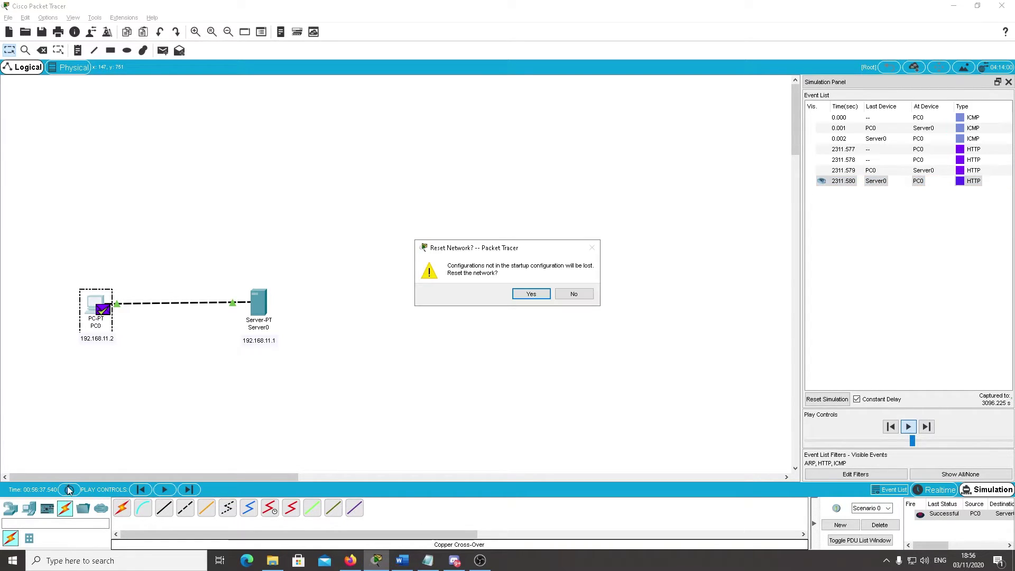
left_click(525, 294)
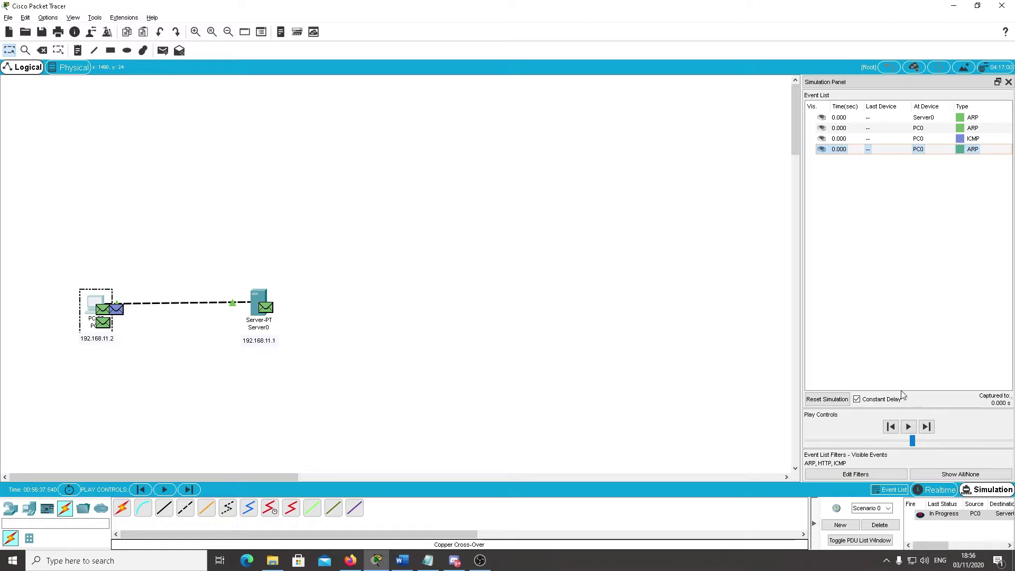
left_click(908, 427)
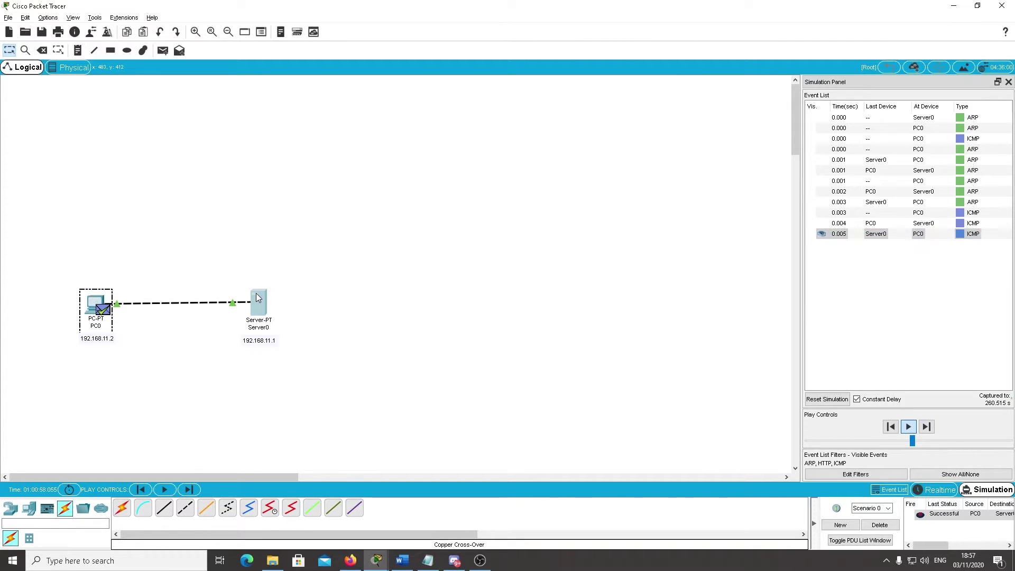
- Check the heading in Server0's HTTP index.html file, then close the server window
mouse_move(376, 560)
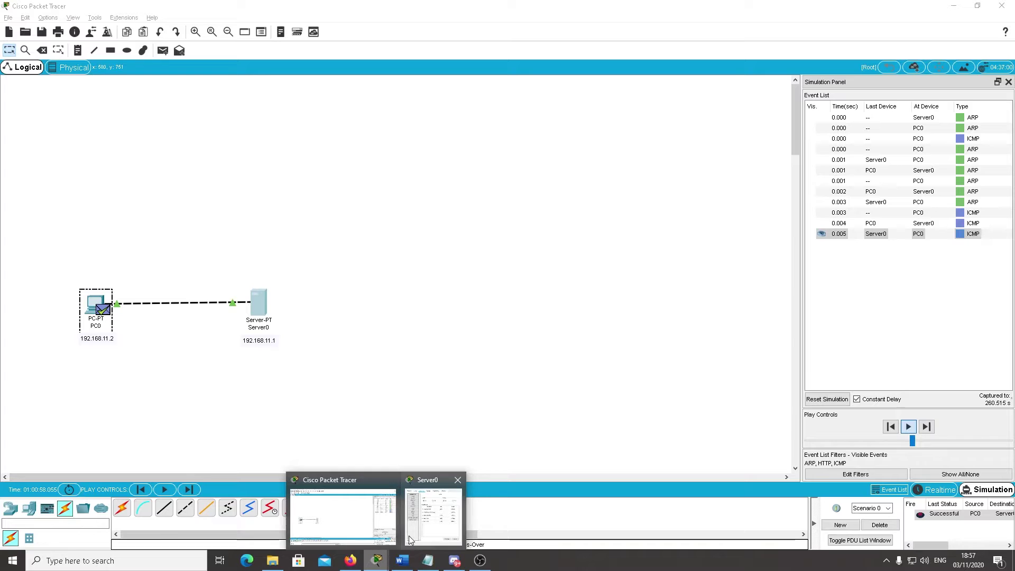
left_click(433, 509)
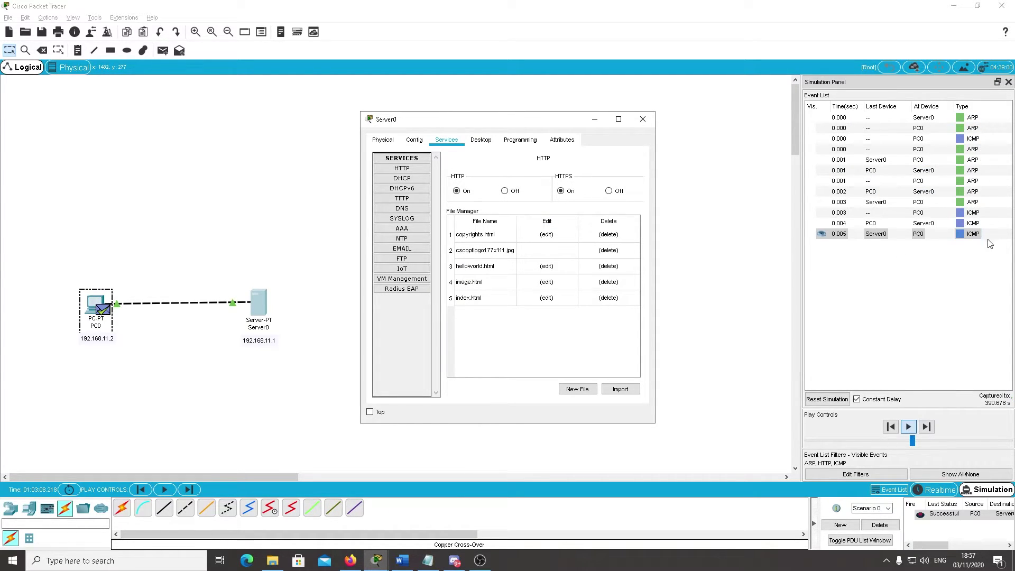
left_click(553, 301)
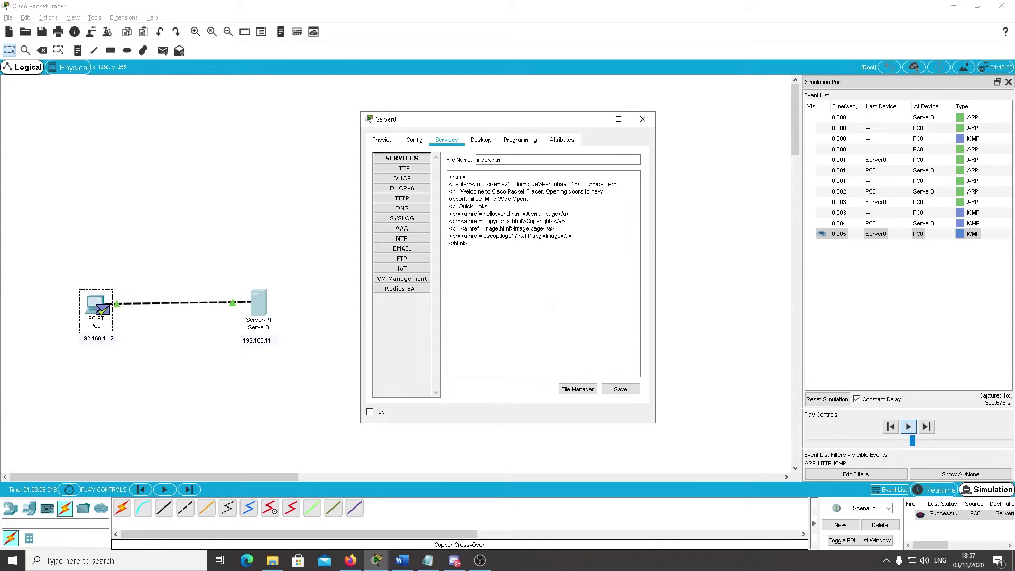
left_click(643, 119)
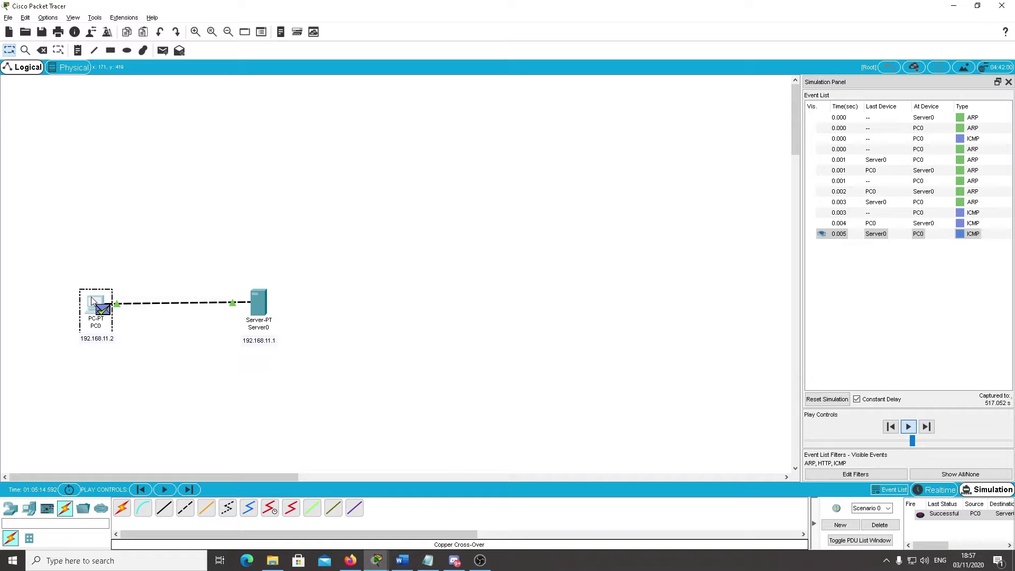
mouse_move(376, 559)
left_click(431, 510)
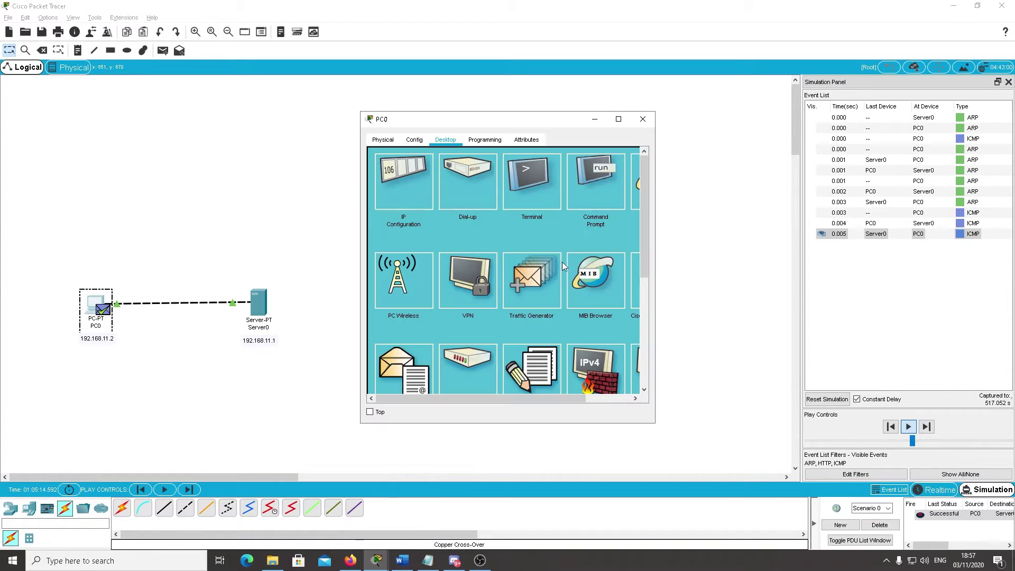
left_click(637, 200)
left_click(464, 170)
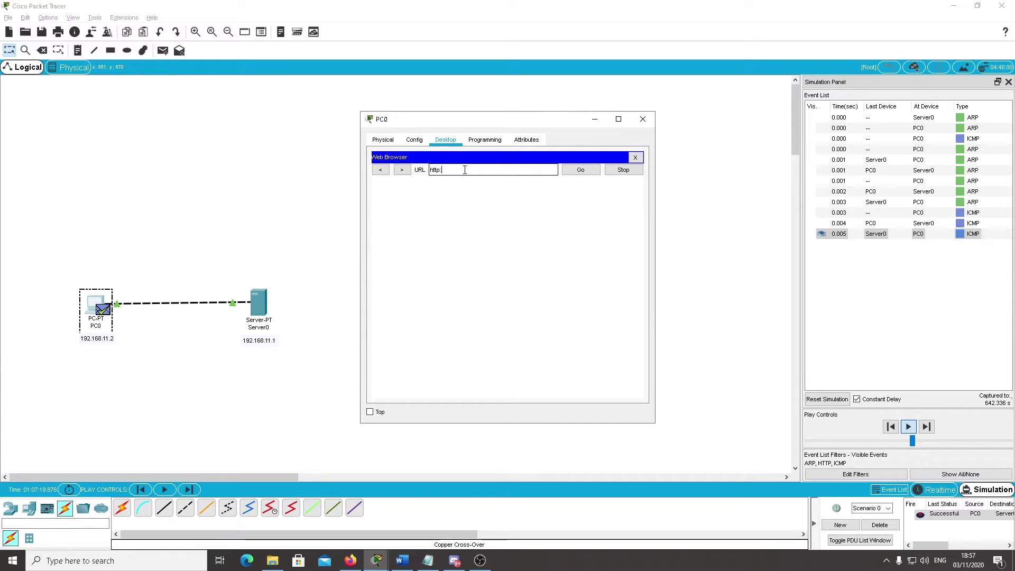
type("192")
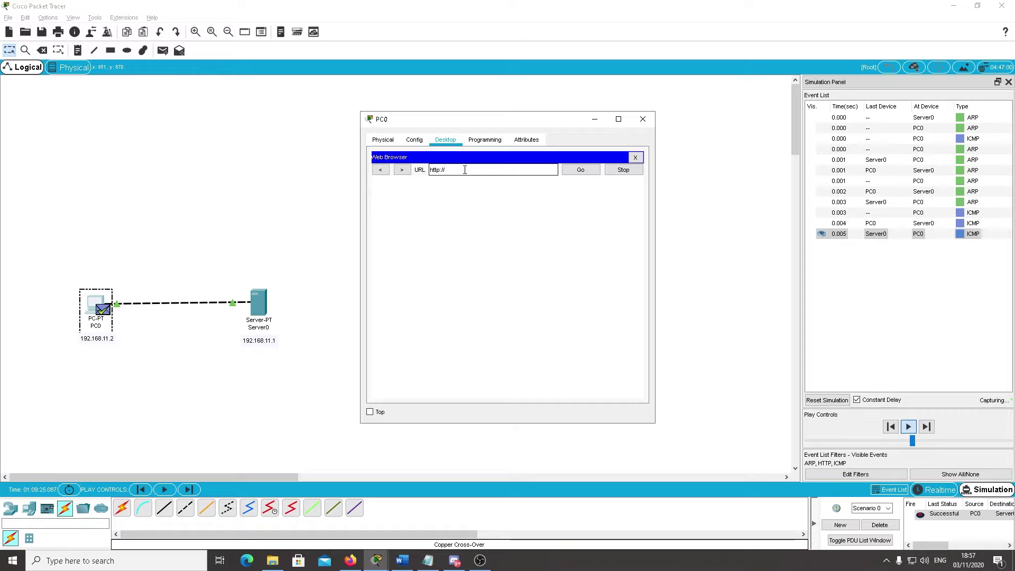
type(".168.11.1")
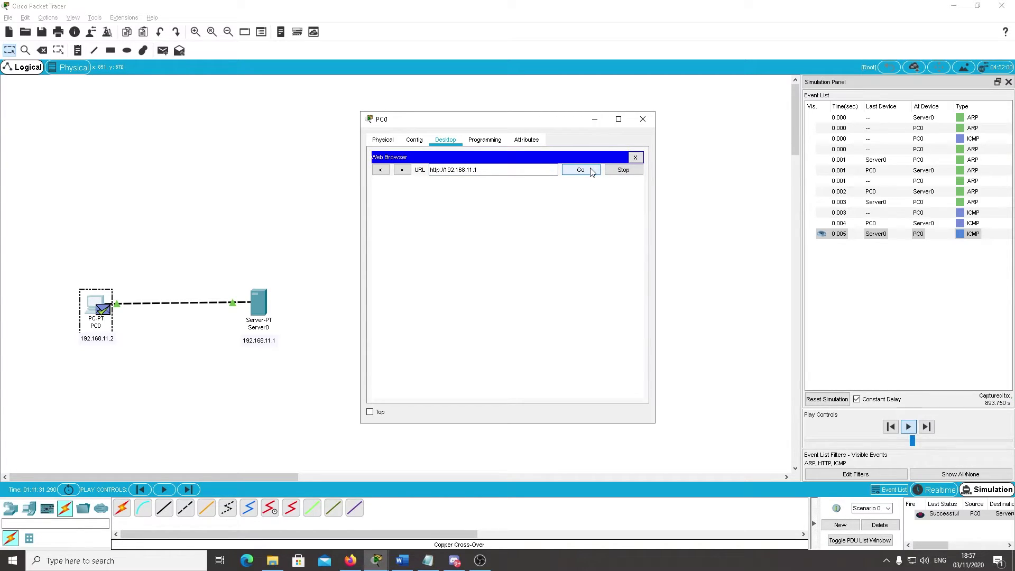
left_click(591, 170)
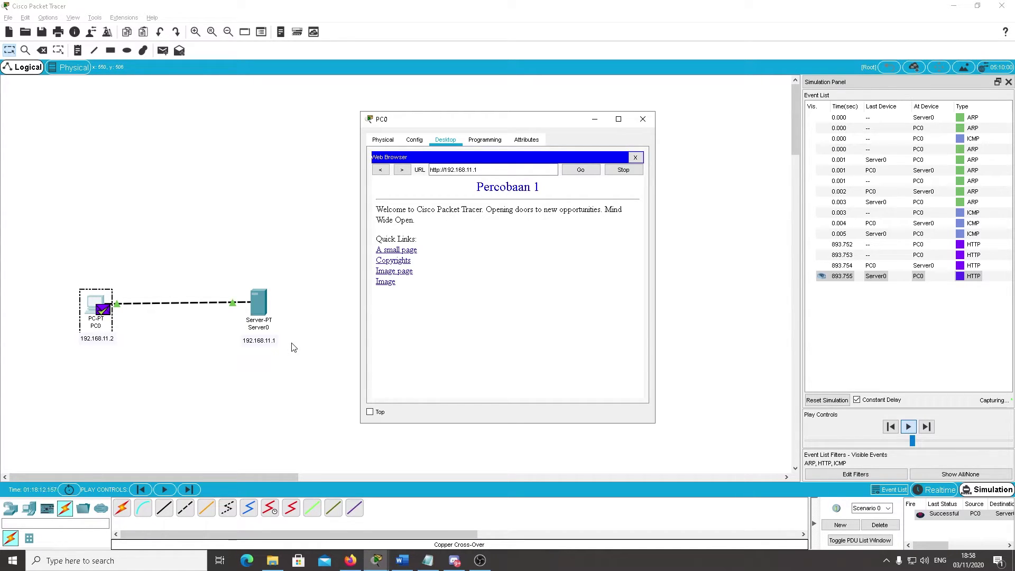
left_click(647, 122)
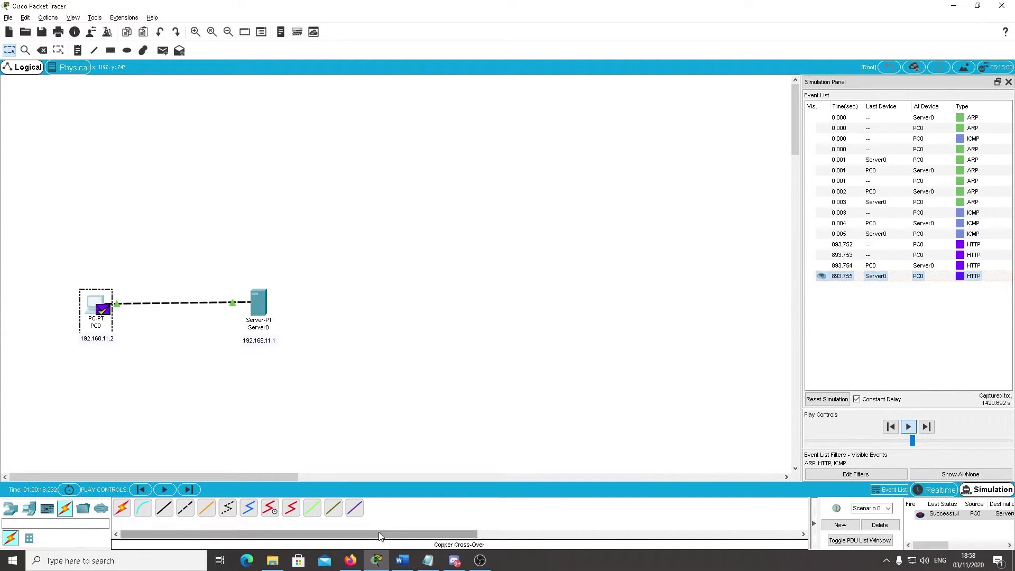
- Switch to Firefox and review the practical module PDF's experiment topologies, simulation instructions and the OSI layer assignment table
left_click(350, 562)
left_click(174, 6)
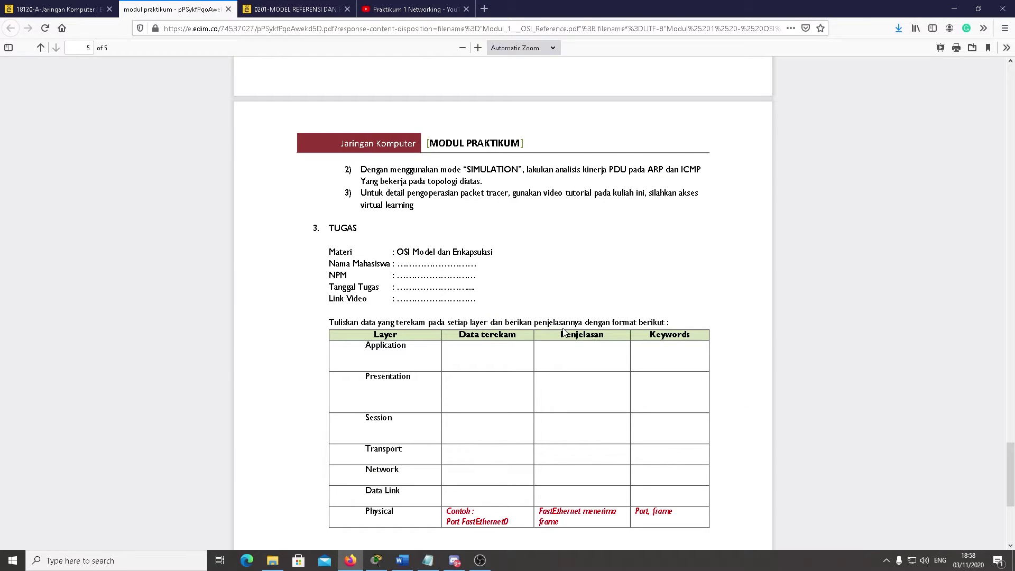
left_click(377, 561)
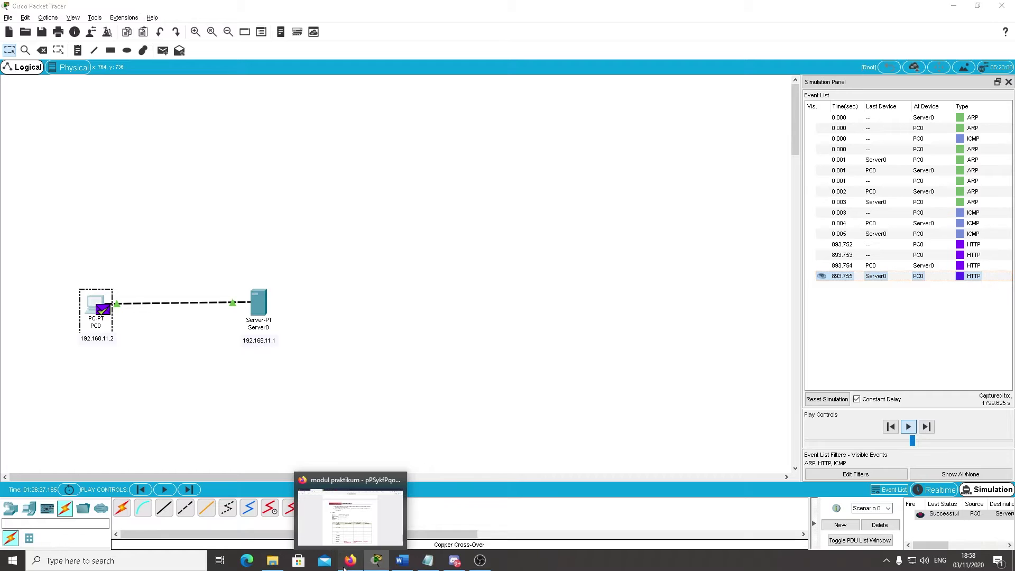
left_click(349, 562)
scroll(399, 315, "down", 3)
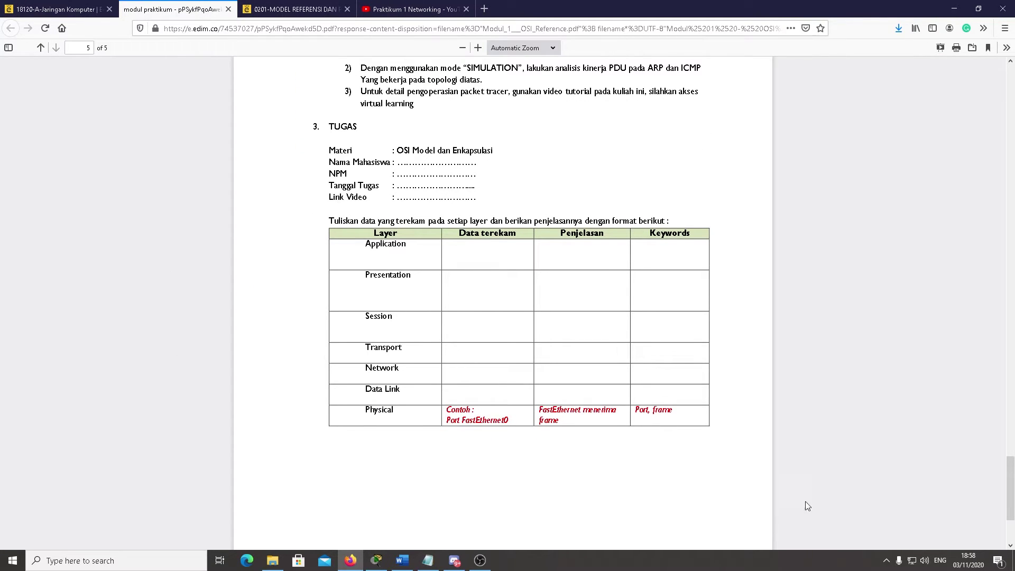
scroll(457, 336, "up", 3)
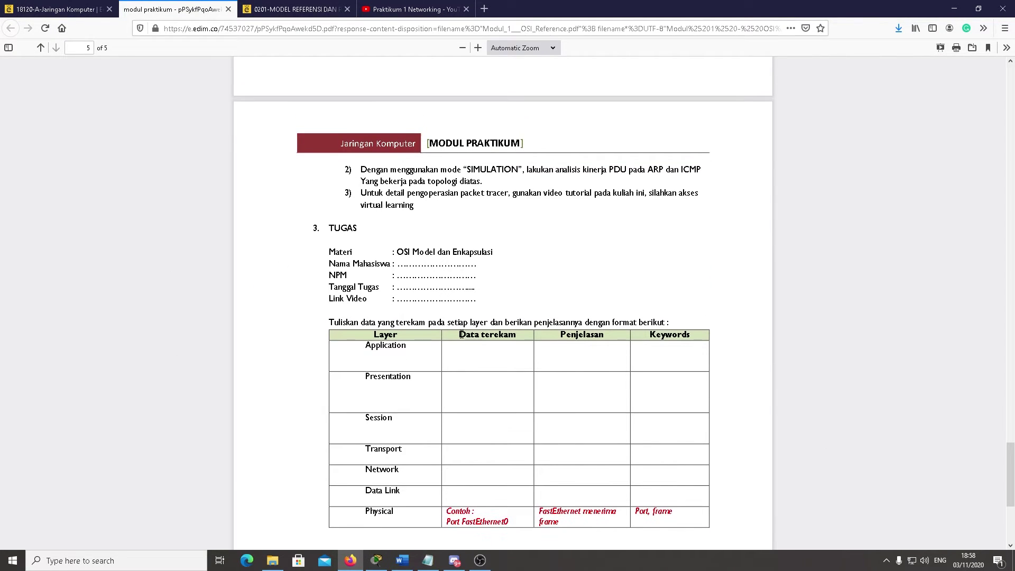
scroll(460, 347, "up", 5)
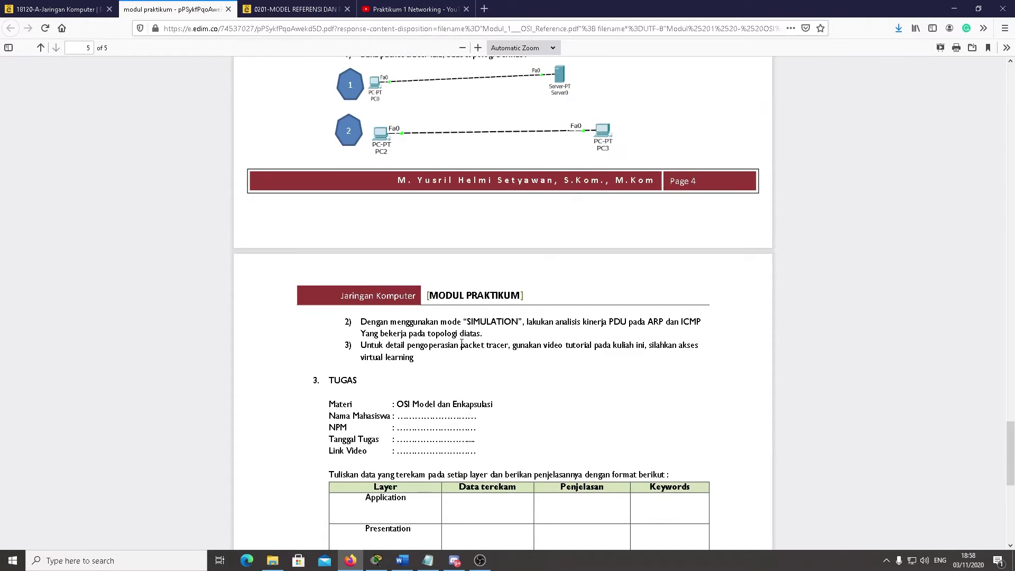
scroll(463, 344, "up", 3)
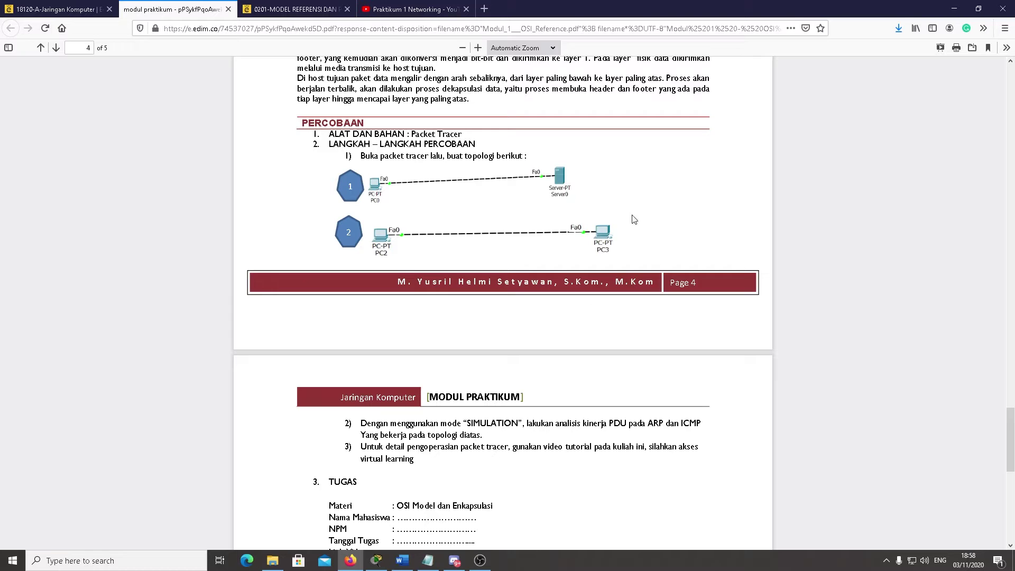
scroll(229, 227, "down", 3)
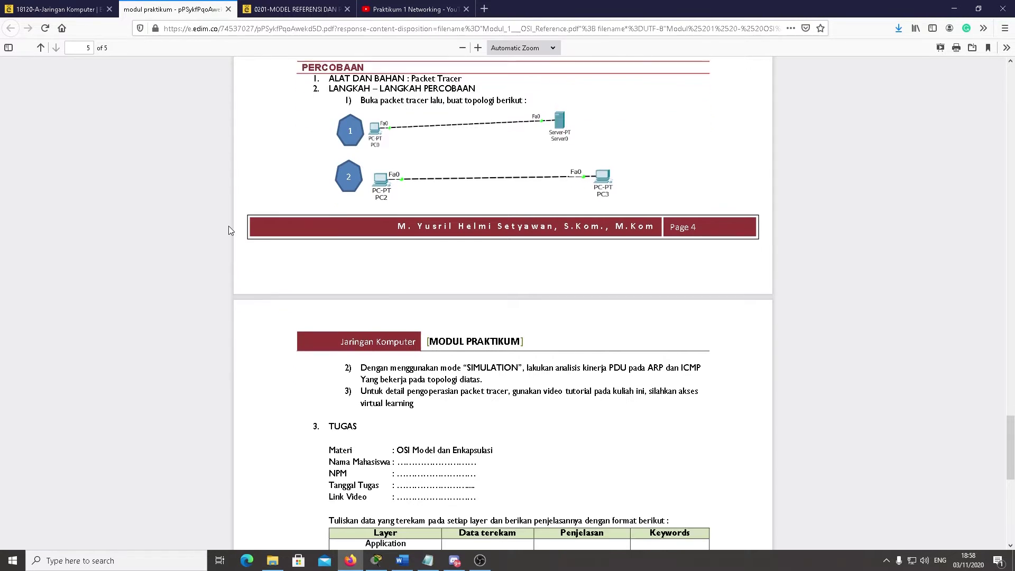
scroll(369, 140, "up", 2)
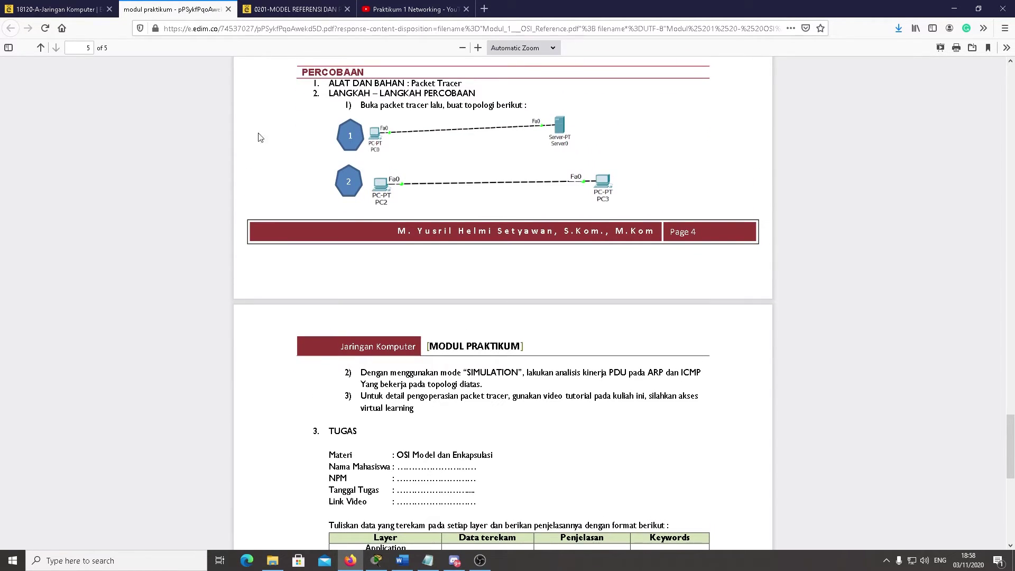
scroll(449, 326, "down", 2)
scroll(290, 363, "down", 7)
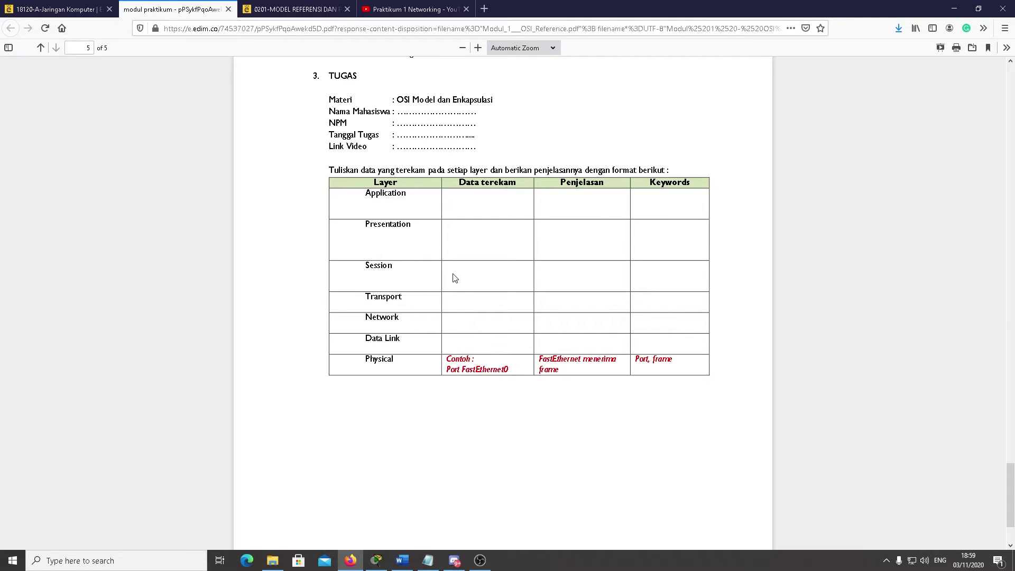
- Return to Packet Tracer and examine the OSI model layers of the HTTP event from PC0 at Server0, then close its PDU information
left_click(376, 560)
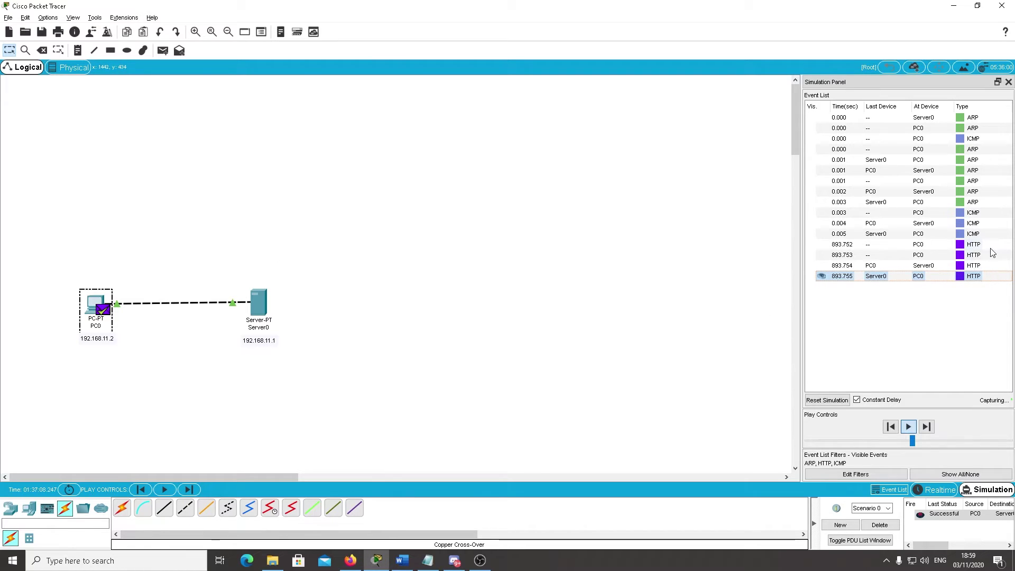
left_click(873, 267)
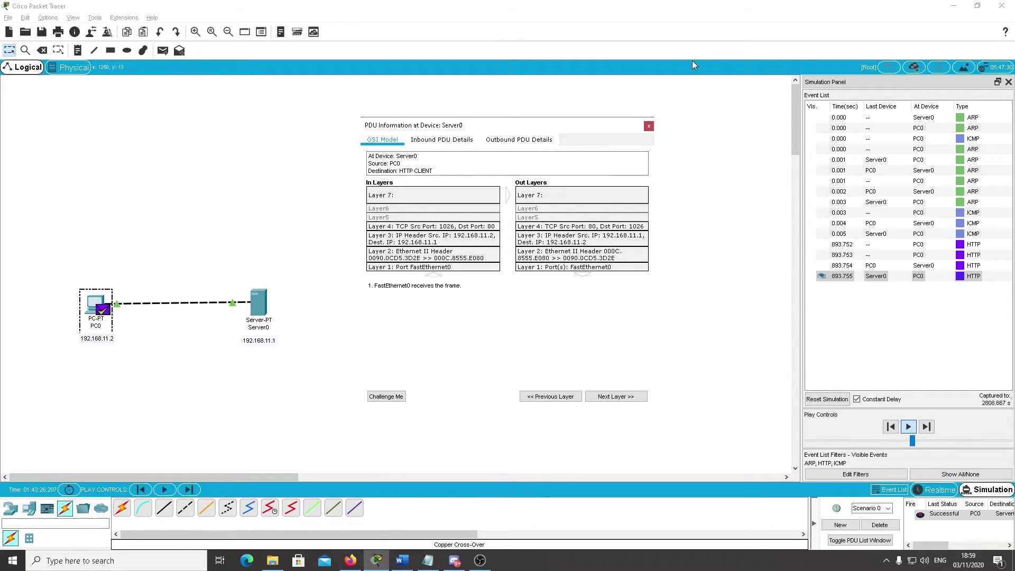
left_click(649, 126)
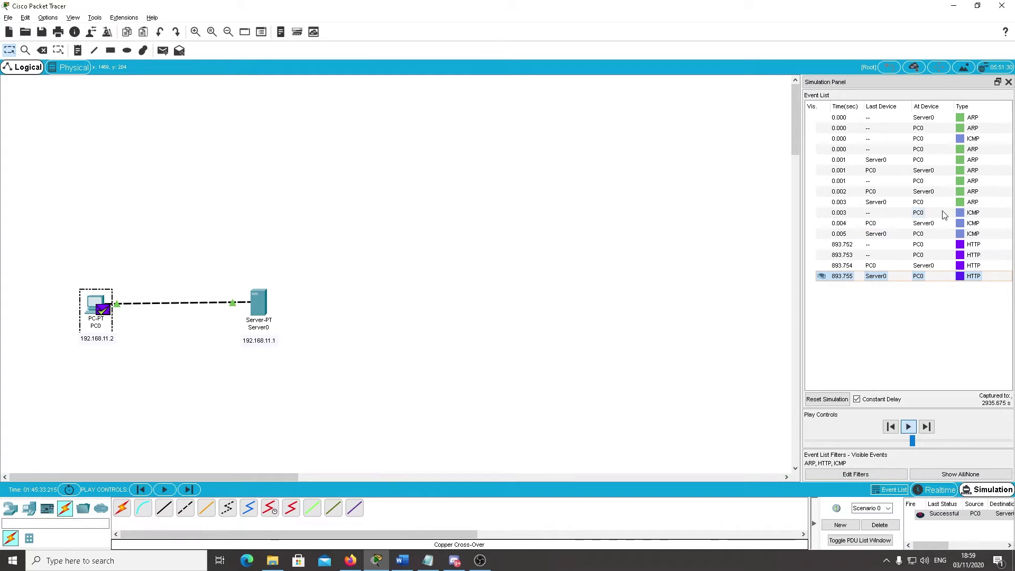
- Examine the OSI model layers of the ICMP event at 0.004 s and the ARP event at 0.002 s, both at Server0
left_click(878, 225)
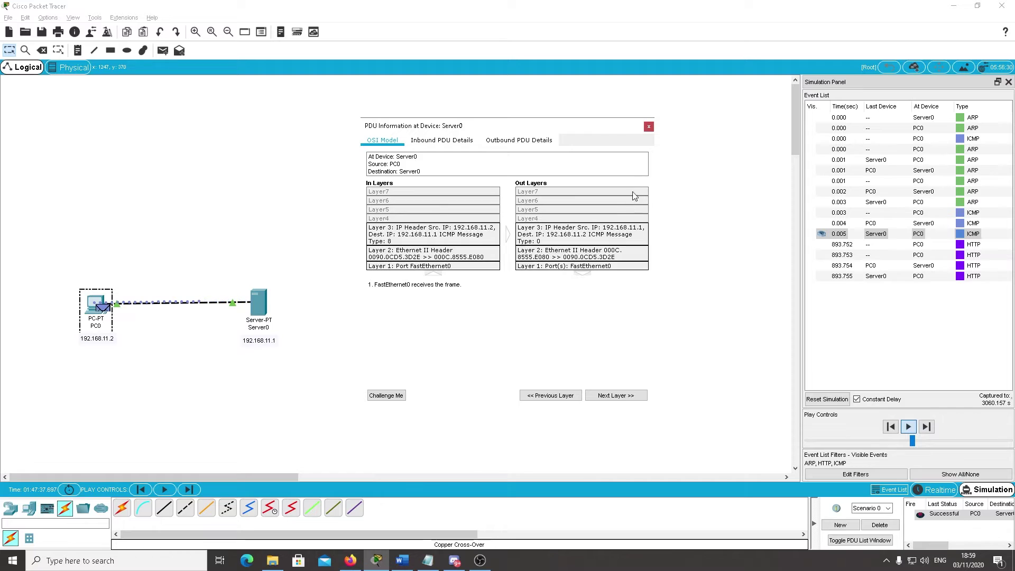
left_click(649, 126)
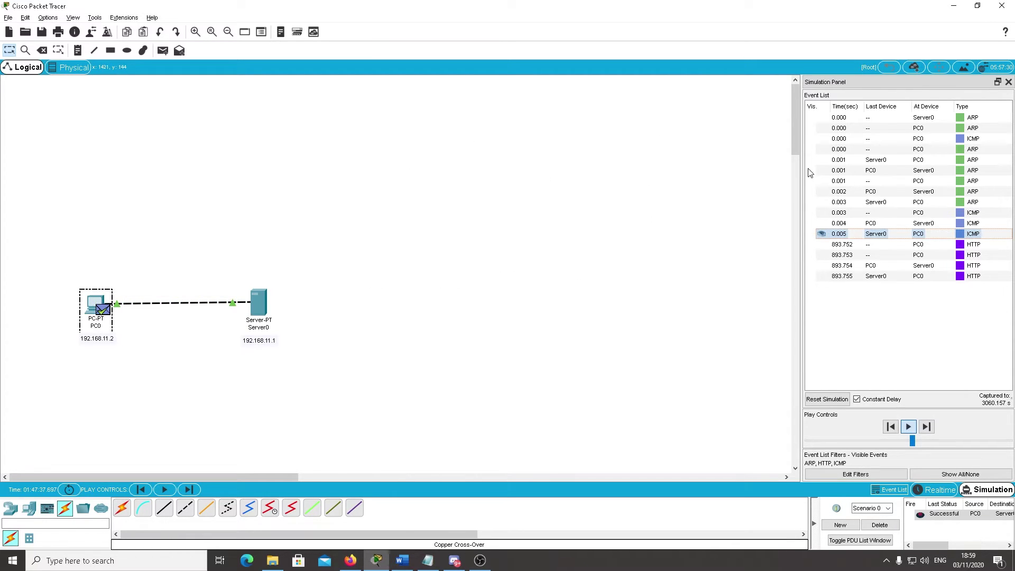
left_click(876, 224)
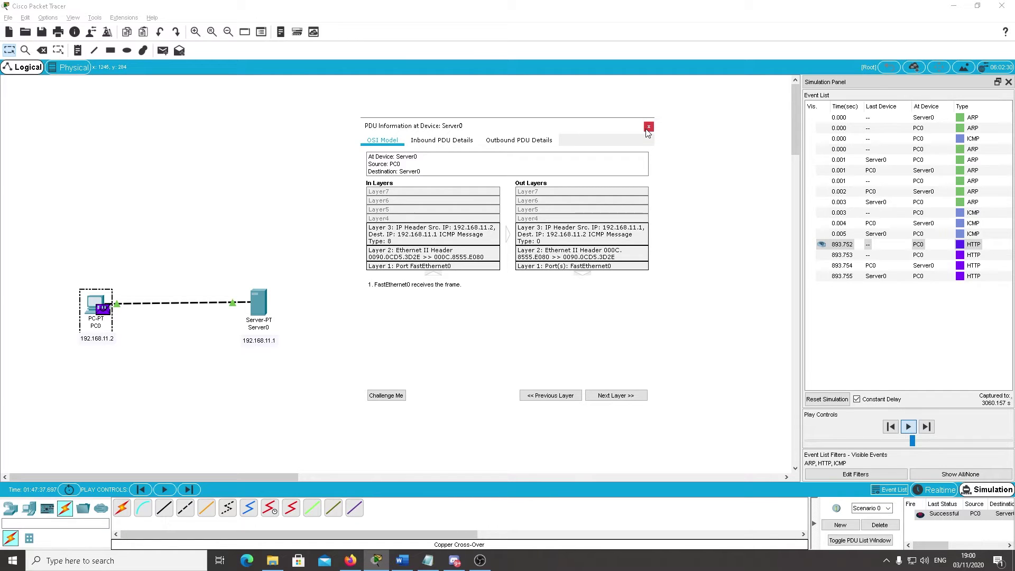
left_click(648, 128)
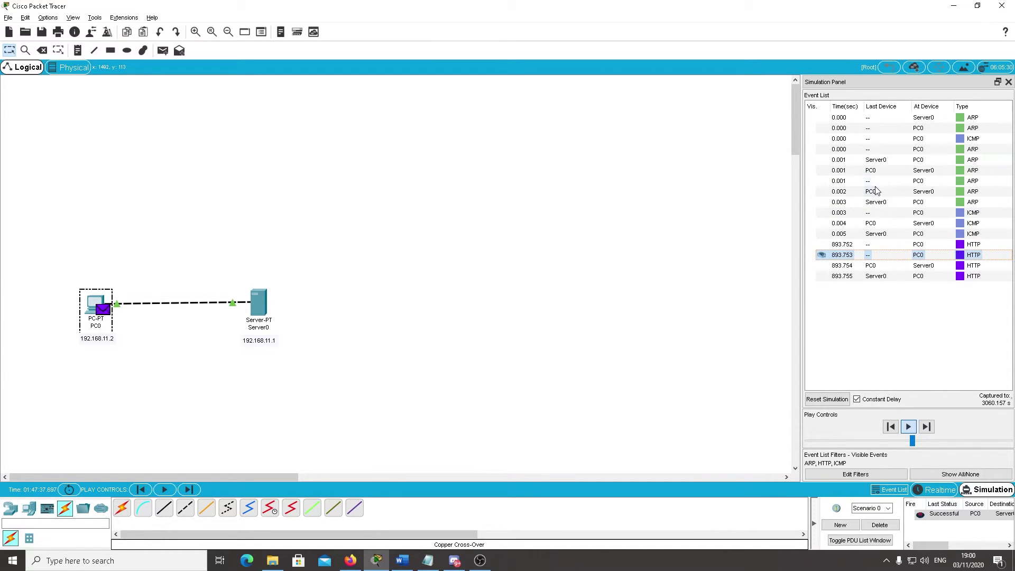
left_click(872, 192)
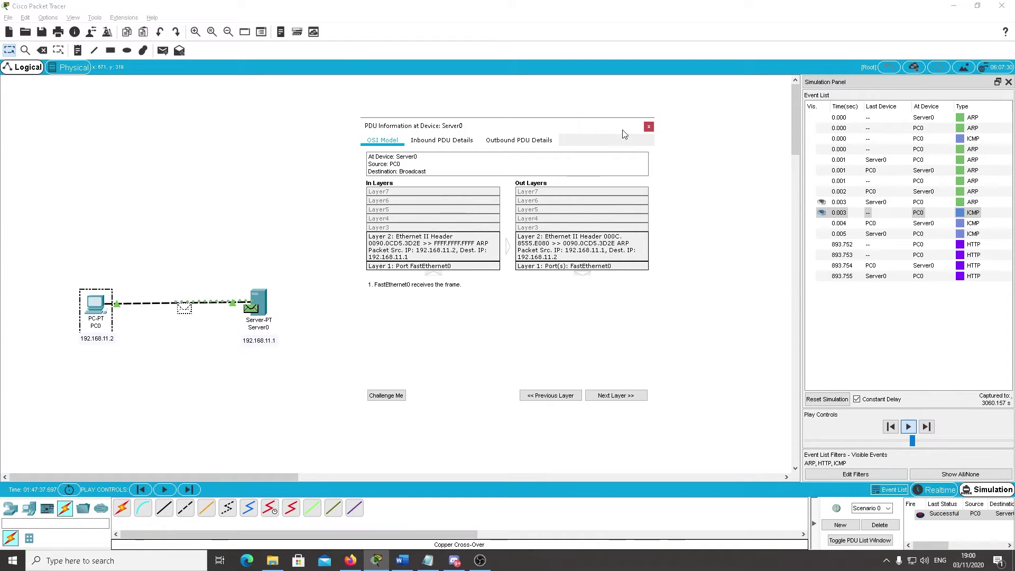
left_click(649, 127)
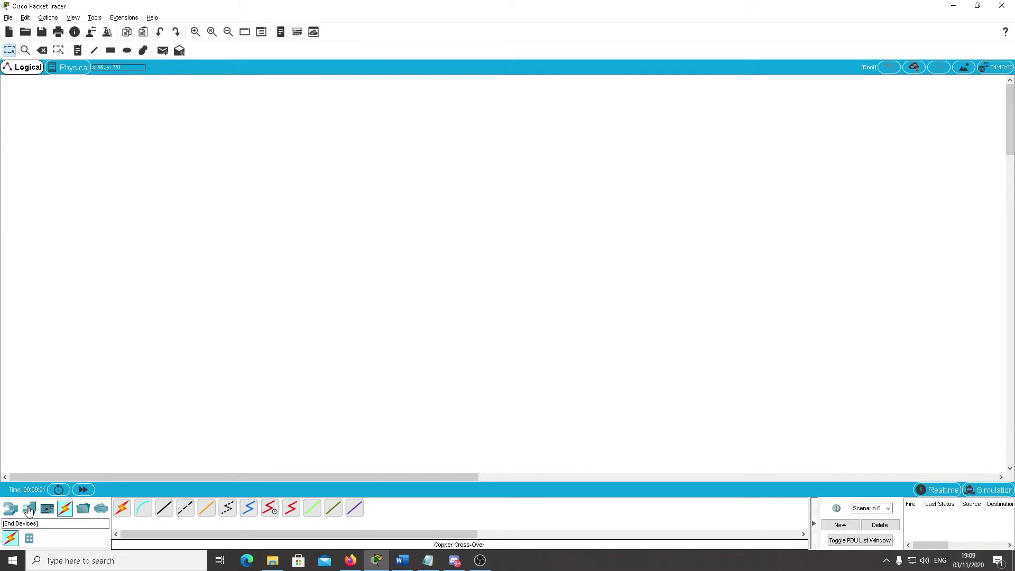
- Place two PCs in the empty workspace and align them side by side
left_click(29, 509)
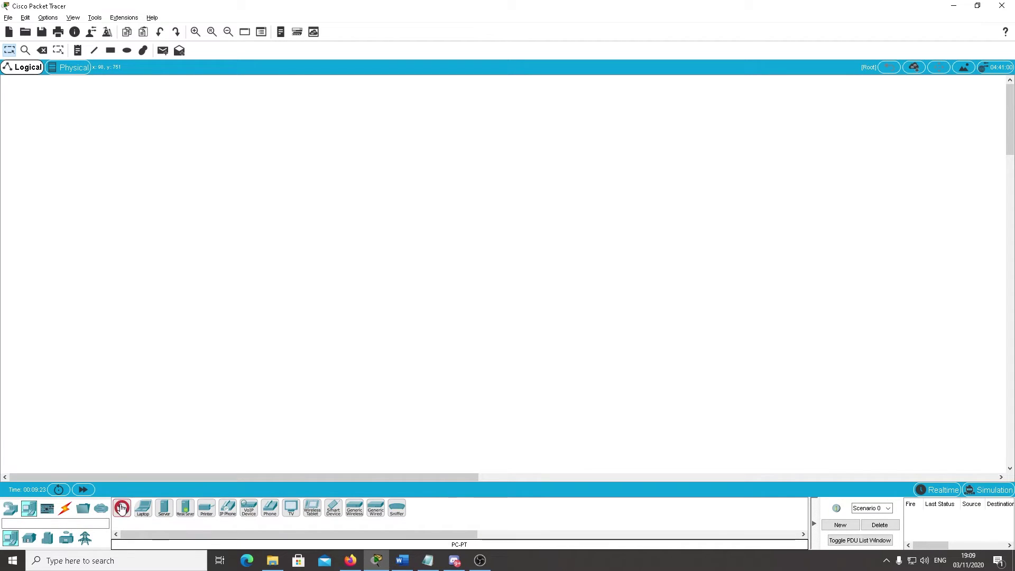
left_click(105, 337)
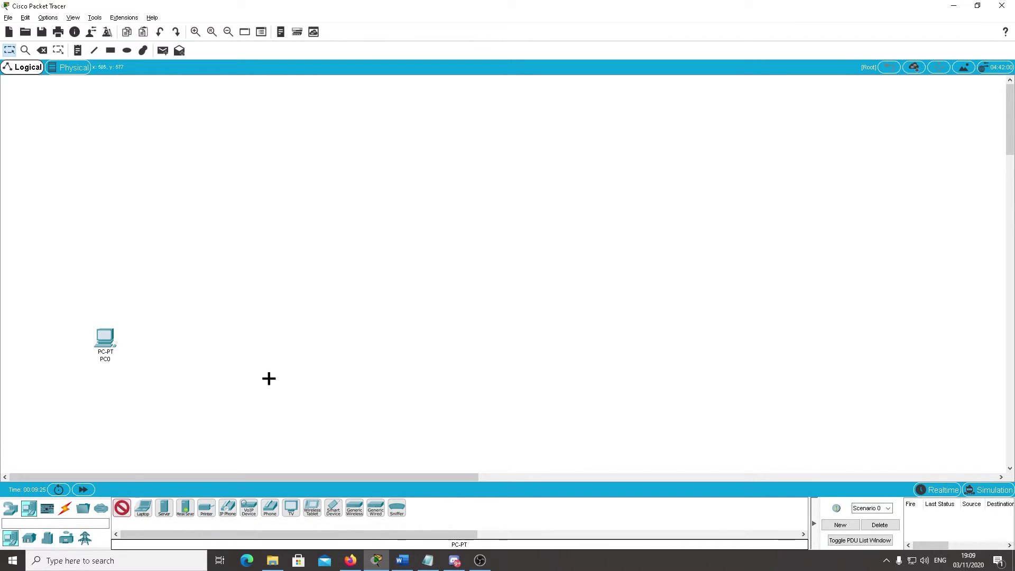
left_click(281, 338)
left_click_drag(282, 342, 258, 341)
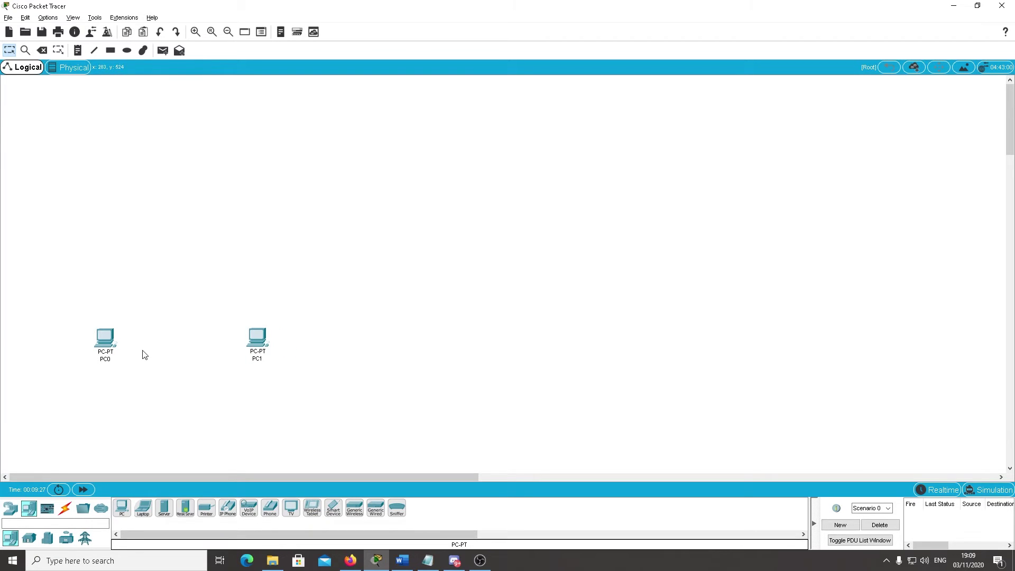
left_click_drag(107, 340, 108, 321)
left_click_drag(261, 342, 231, 325)
left_click(295, 324)
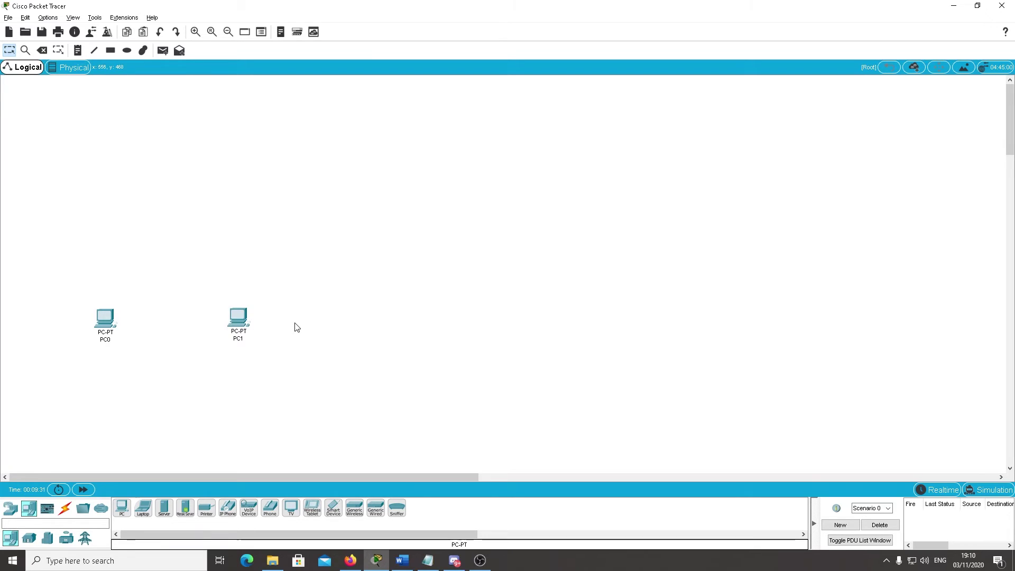
left_click_drag(248, 318, 246, 318)
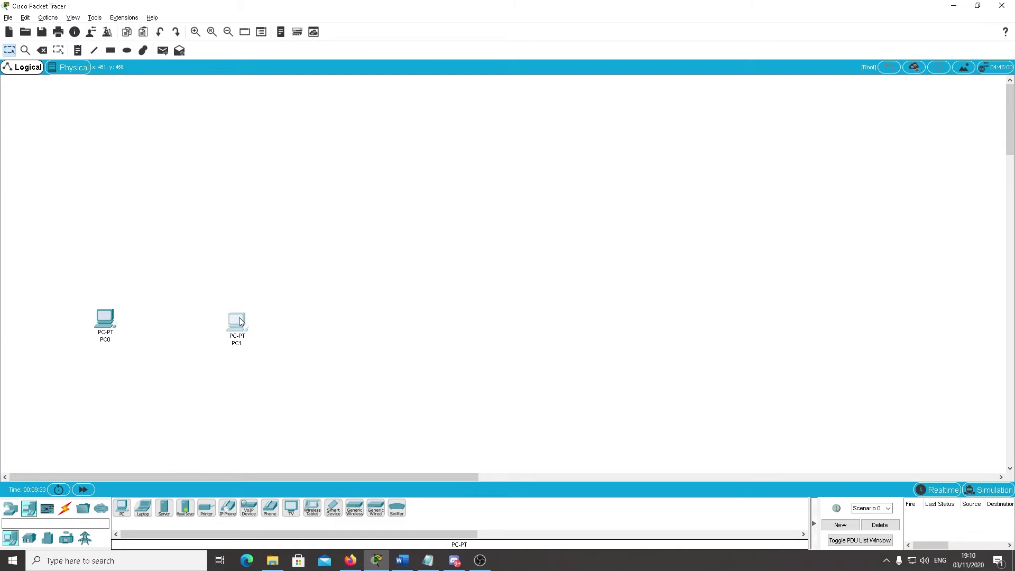
left_click(291, 313)
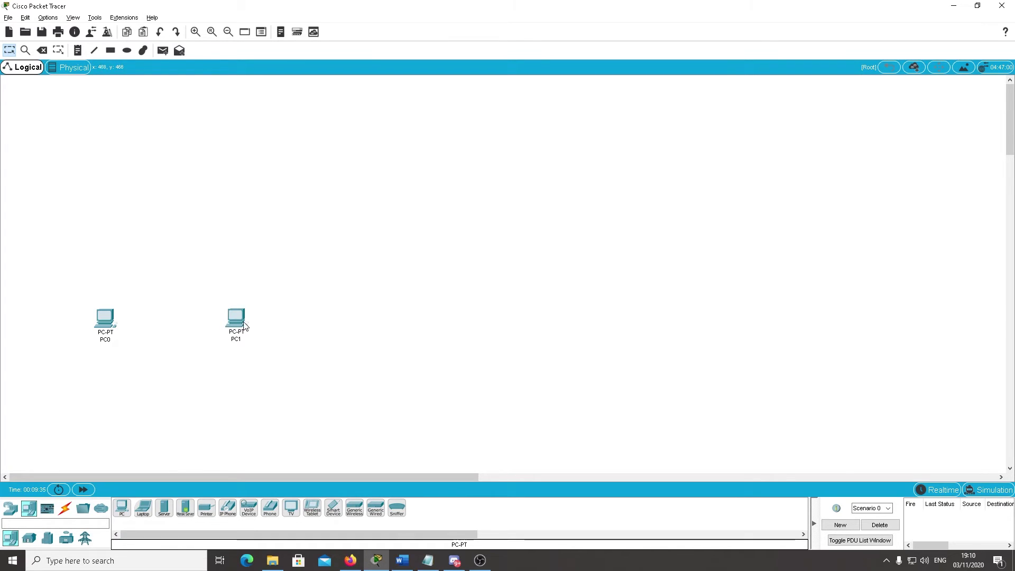
- Connect PC0 and PC1 with a Copper Cross-Over cable between their FastEthernet0 ports
left_click(64, 509)
left_click(185, 508)
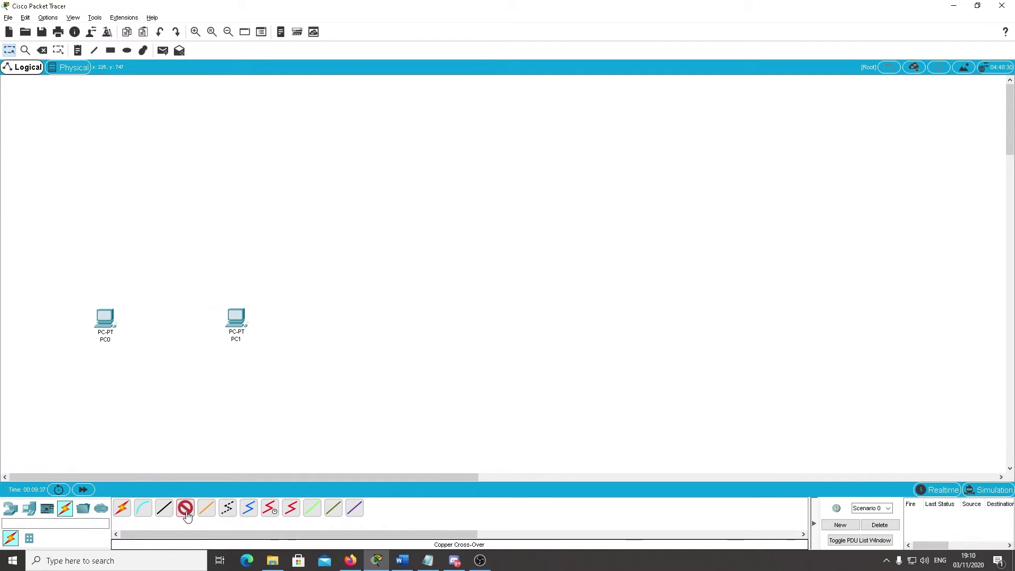
left_click(103, 319)
left_click(136, 356)
left_click(225, 320)
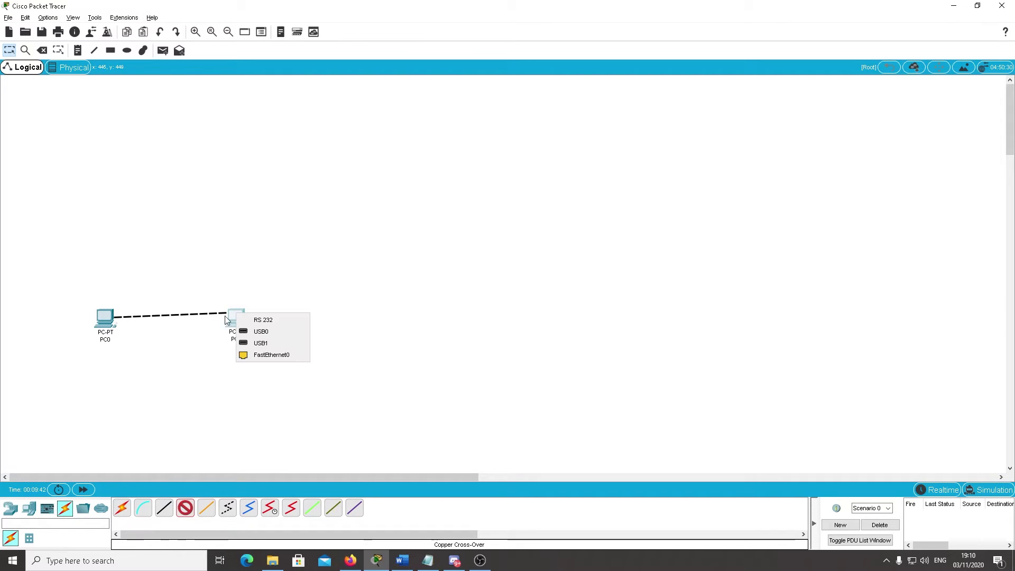
left_click(252, 355)
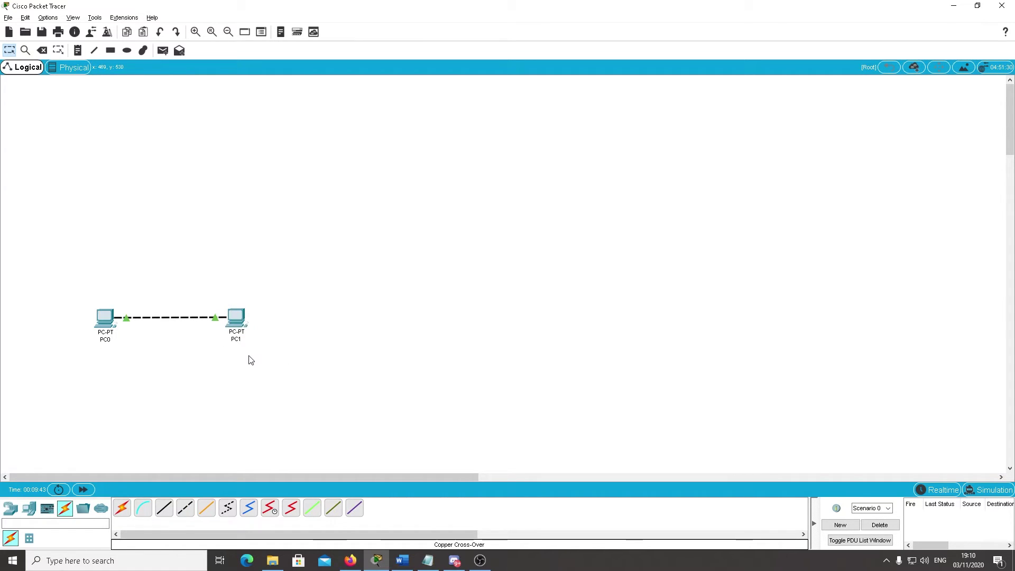
- Add a text note reading 192.168.11.1 and position it beneath PC1
left_click(77, 50)
left_click(101, 357)
type("192.168.11.1")
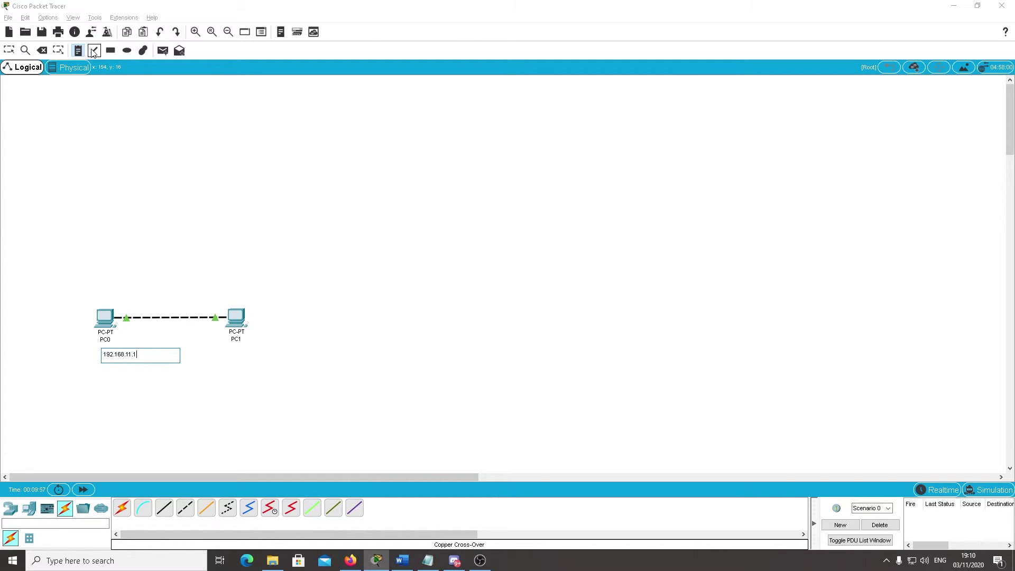
key("Escape")
left_click_drag(122, 360, 242, 359)
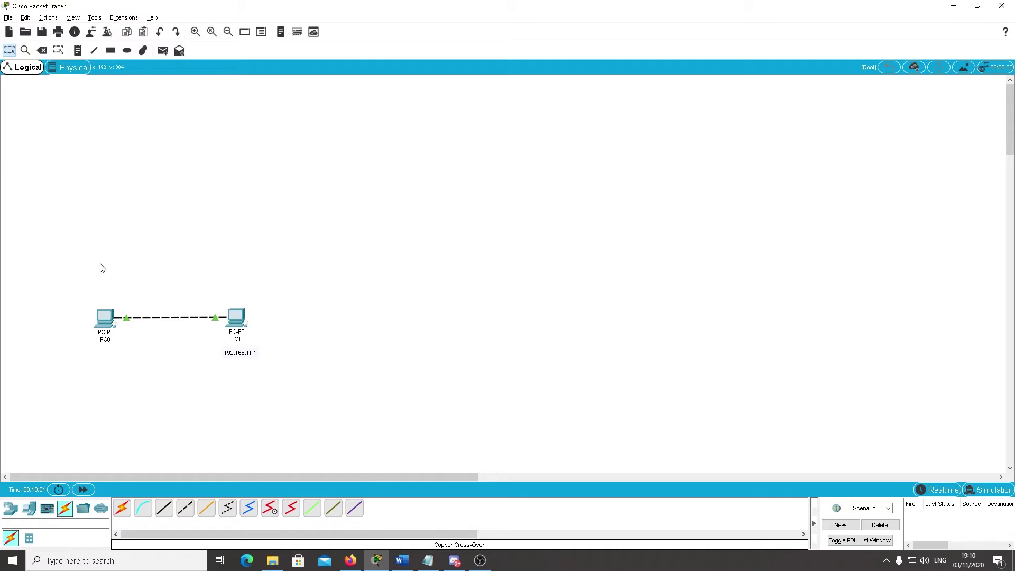
- Add a text note reading 192.168.11.2 and position it beneath PC0
left_click(78, 50)
left_click(109, 353)
type("192.168")
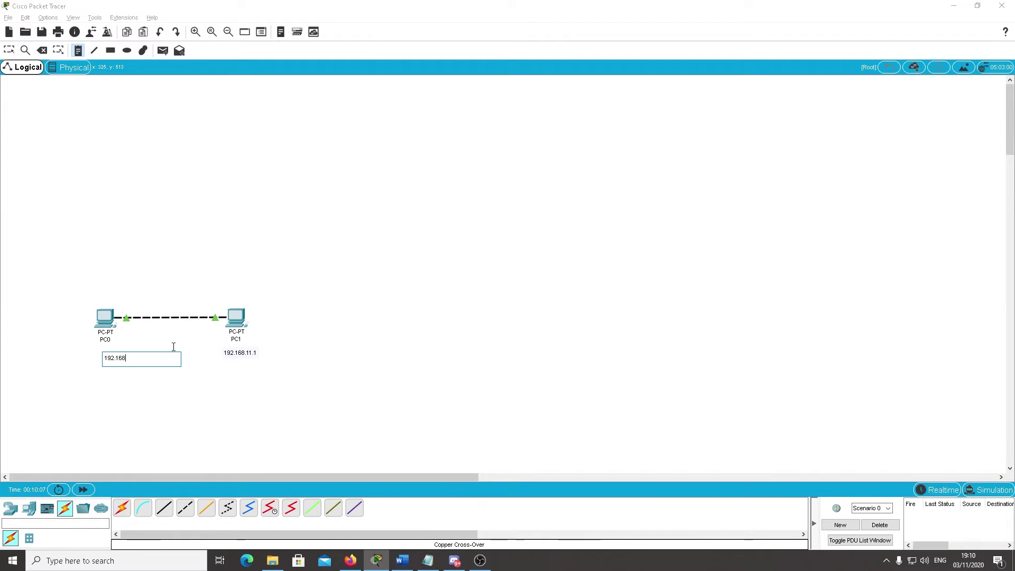
type(".11.2")
left_click(10, 50)
left_click_drag(113, 360, 97, 353)
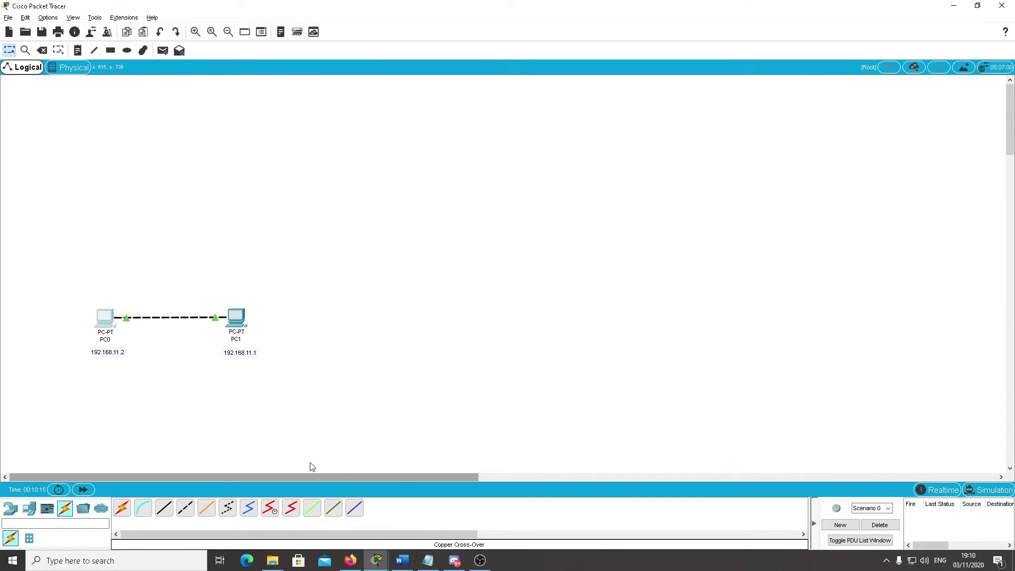
- Configure PC0's FastEthernet0 with static IPv4 address 192.168.11.2 and subnet mask 255.255.255.0
mouse_move(377, 560)
left_click(432, 510)
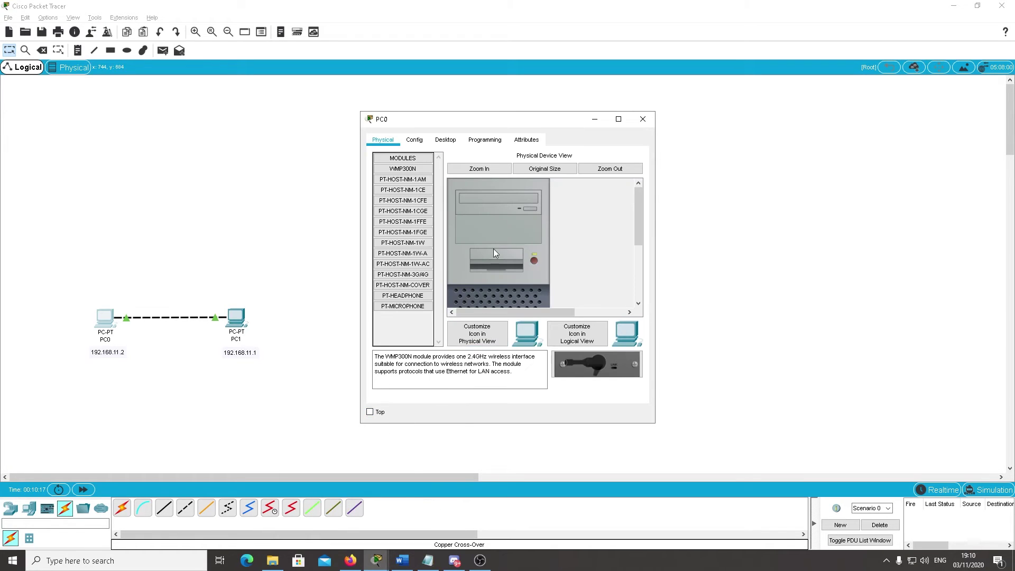
left_click(444, 142)
left_click(419, 175)
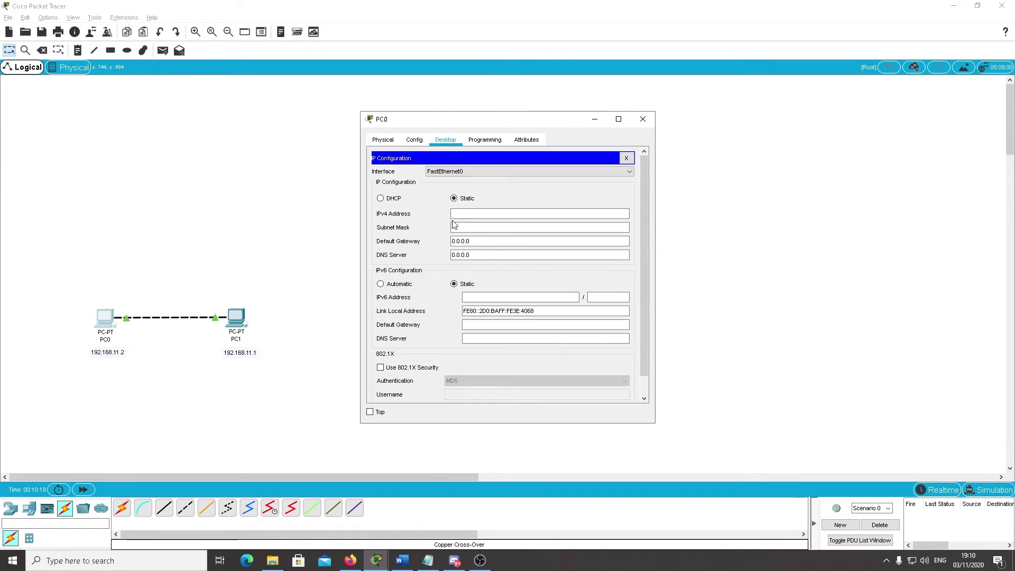
left_click(488, 214)
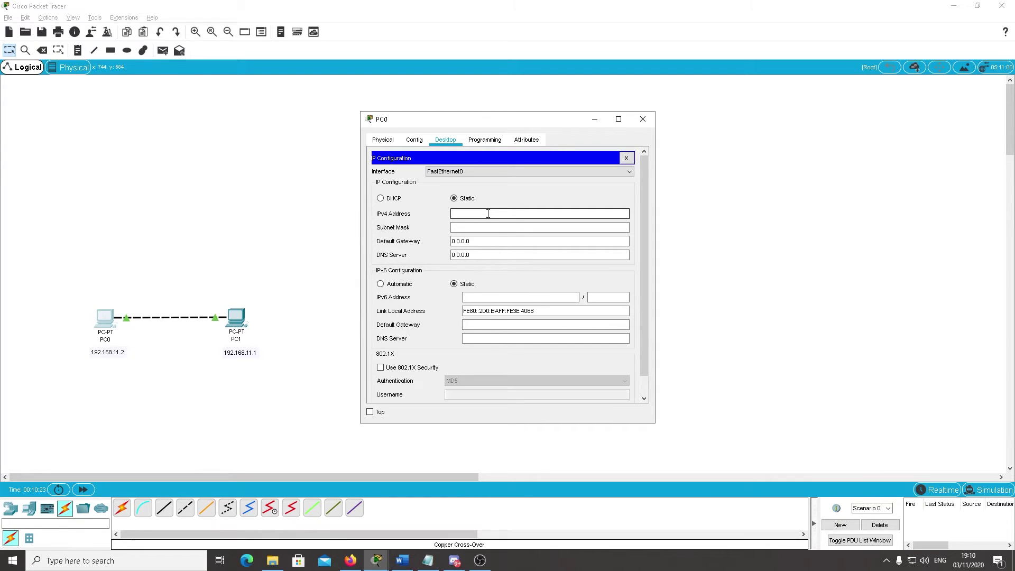
type("192.168.11.2")
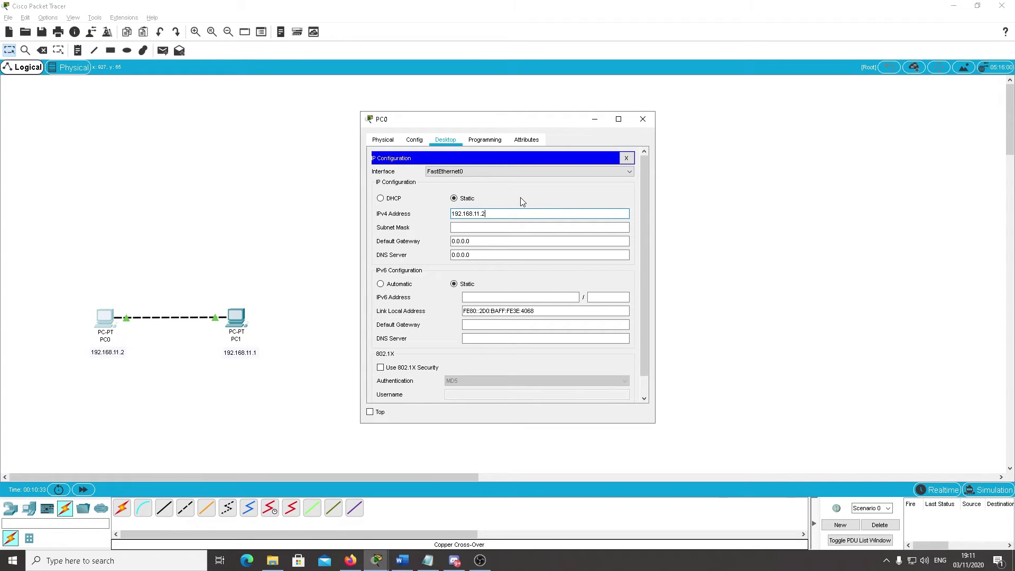
key("Tab")
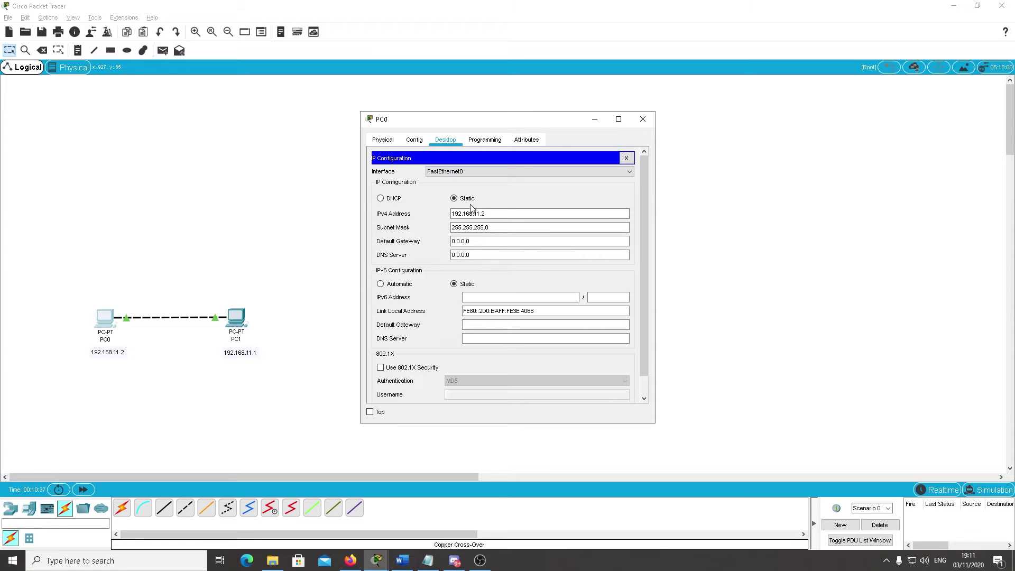
left_click(643, 125)
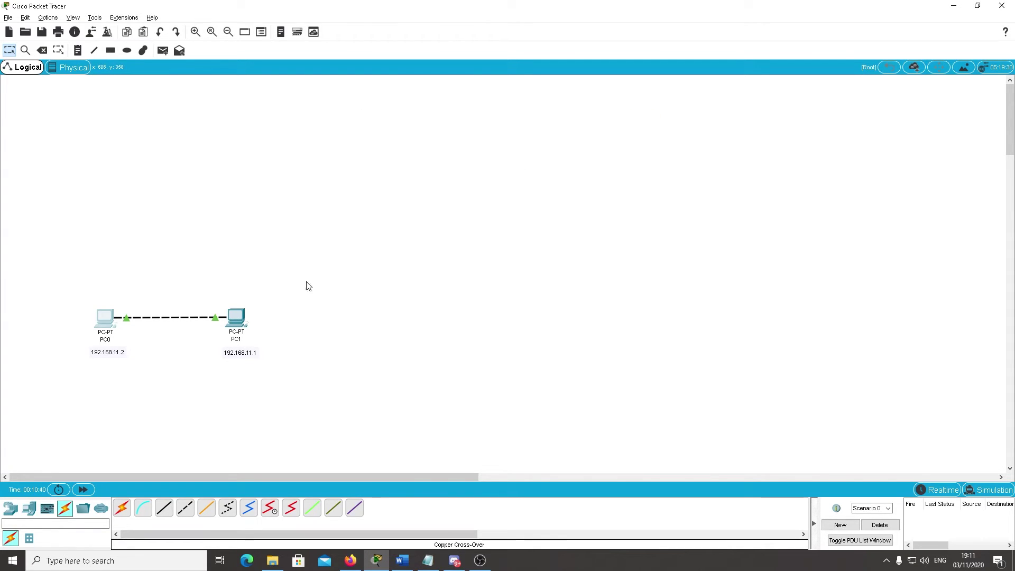
- Configure PC1's FastEthernet0 with the static IPv4 address 192.168.11.1
left_click(243, 321)
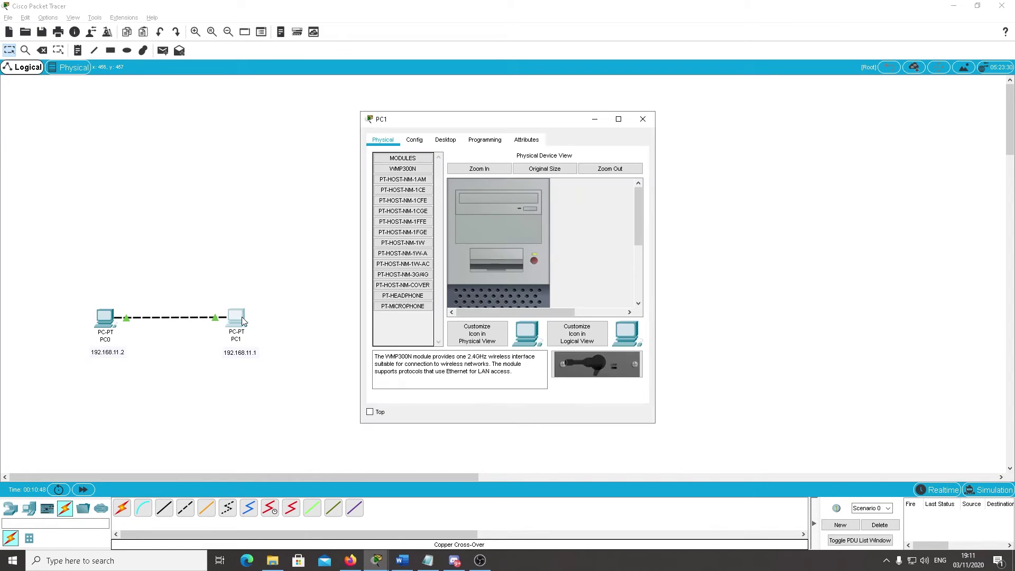
left_click(445, 141)
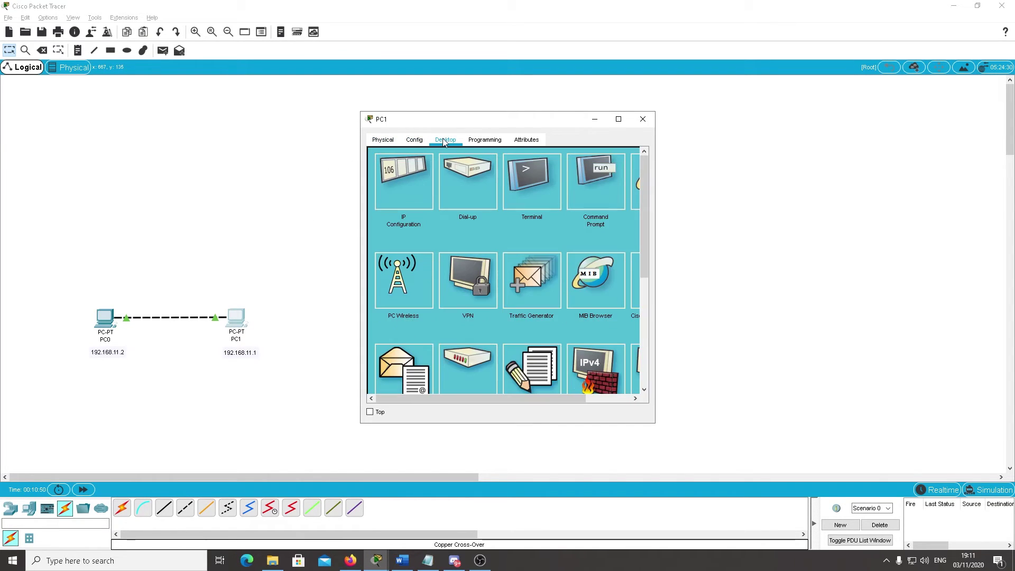
left_click(407, 185)
left_click(481, 213)
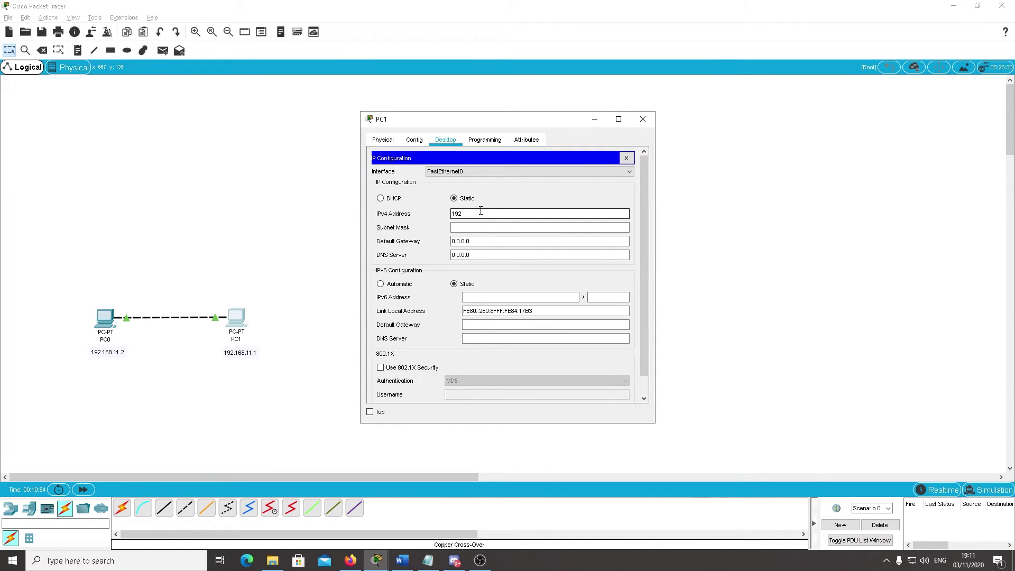
type("192.168.11.2")
key("Return")
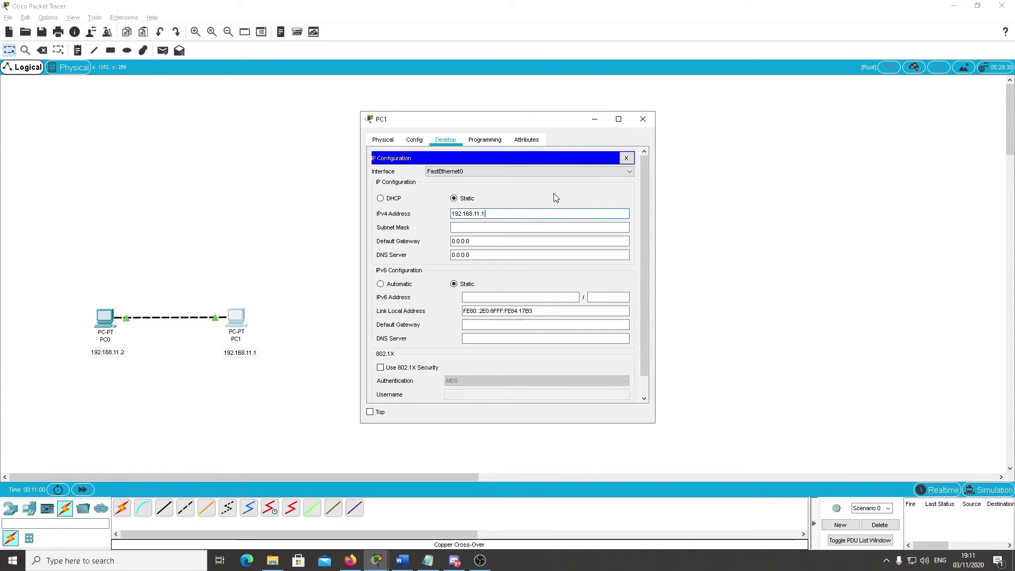
left_click(643, 118)
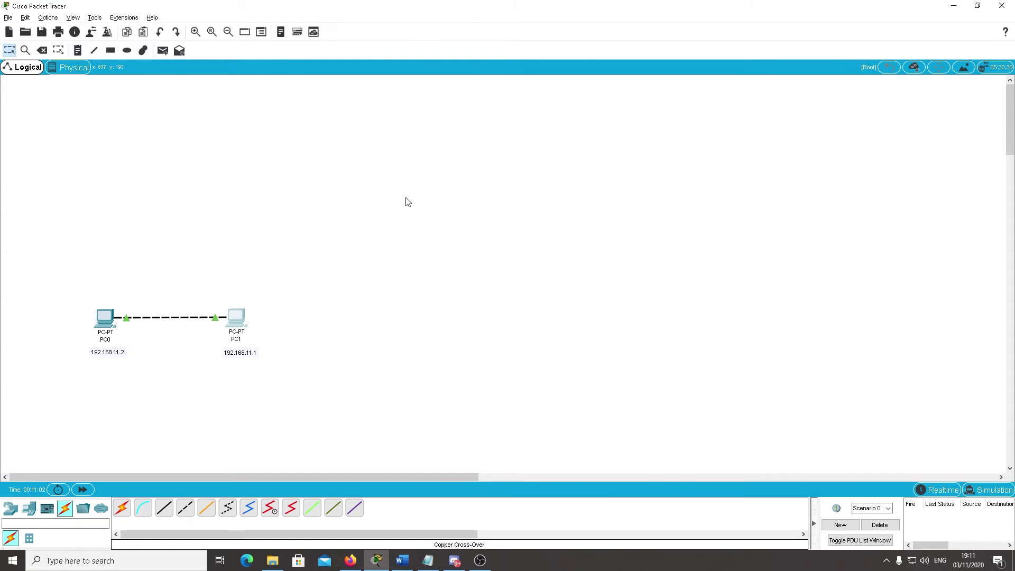
- Test connectivity to PC1 by running ping 192.168.11.1 from PC0's command prompt
left_click(108, 321)
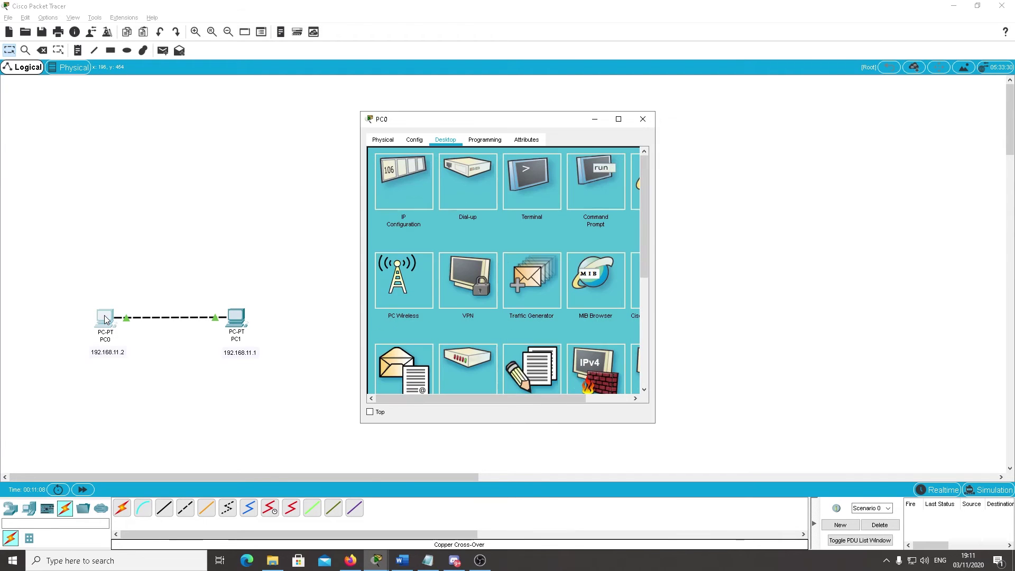
left_click(607, 183)
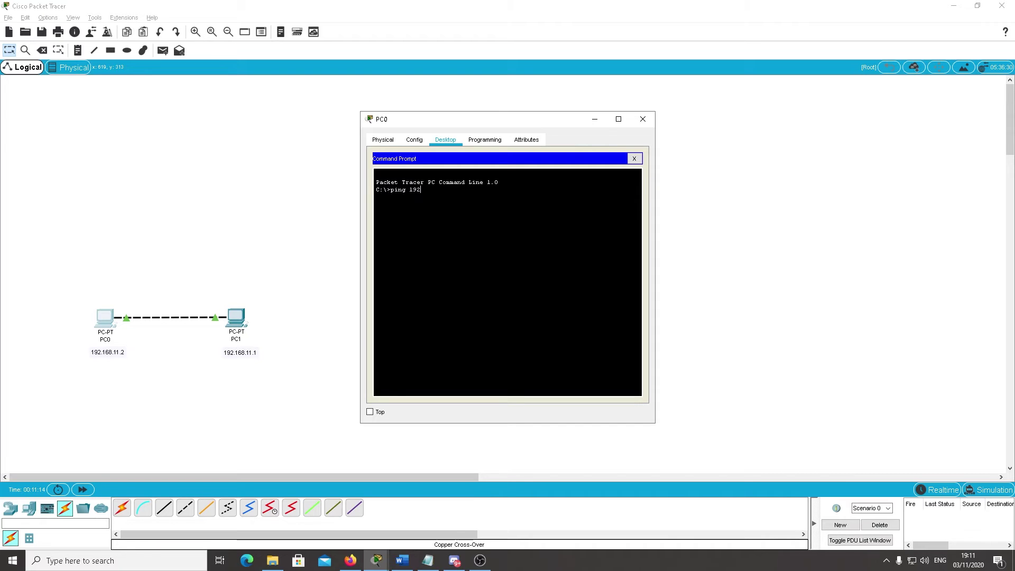
type("ping 192.168.11.1")
key("Return")
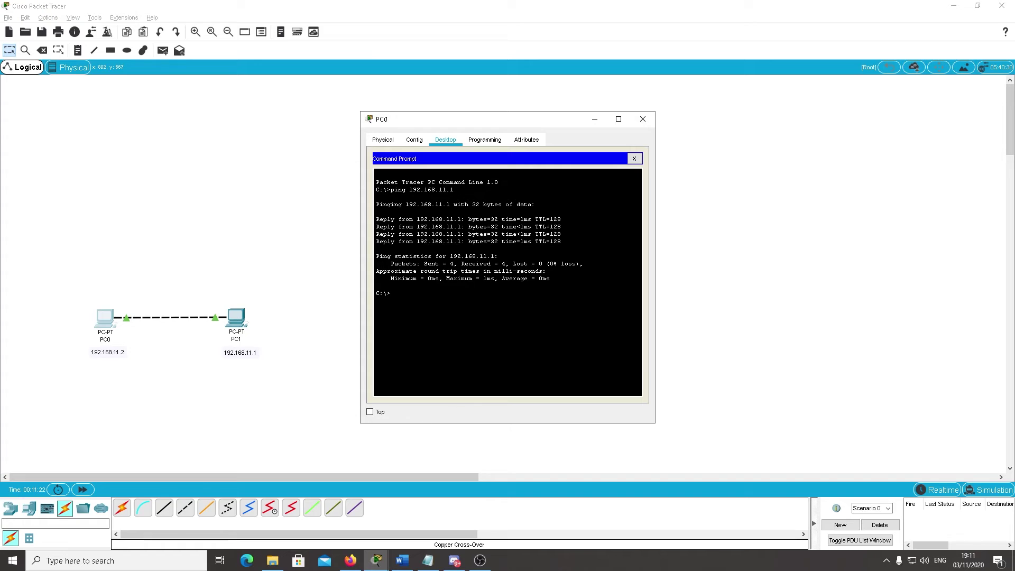
left_click(643, 119)
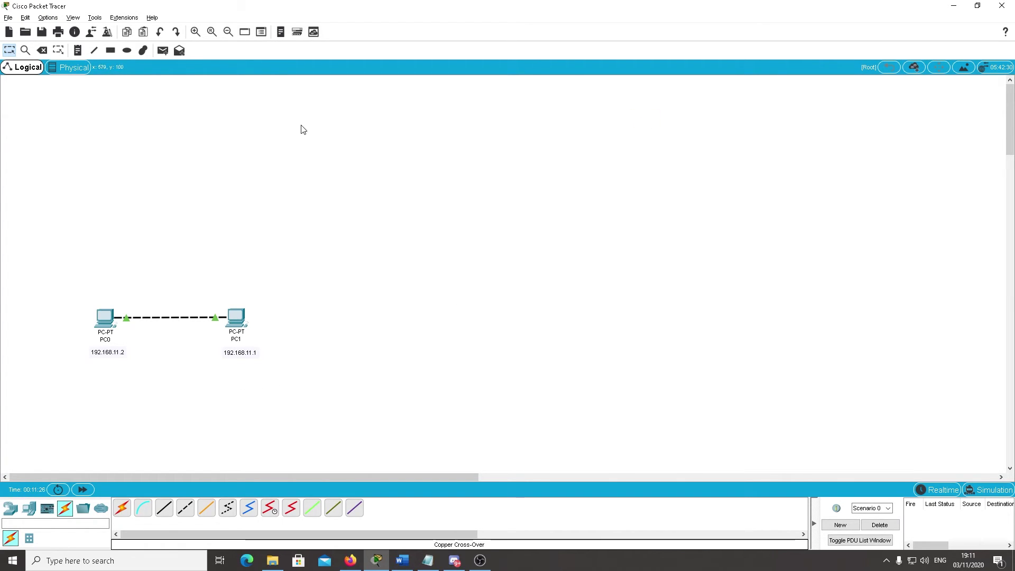
- Switch to simulation mode and limit the visible events to ARP, ICMP and HTTP
left_click(164, 57)
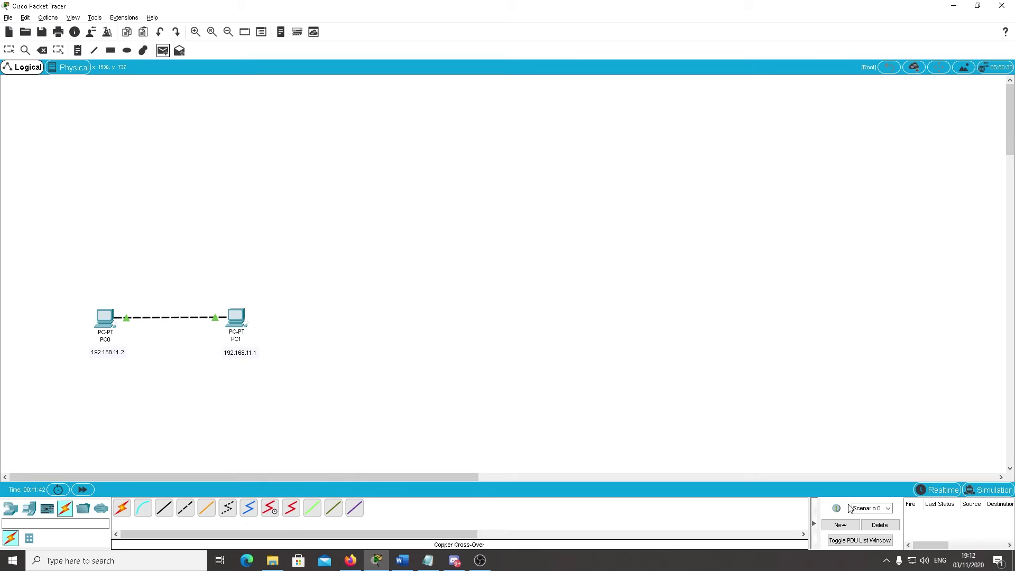
left_click(976, 491)
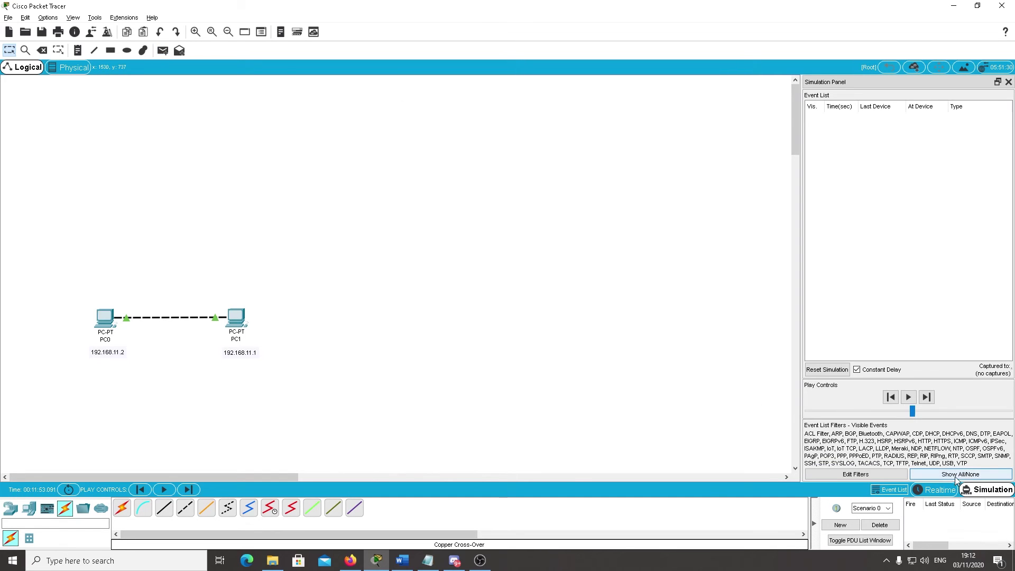
left_click(961, 474)
left_click(856, 475)
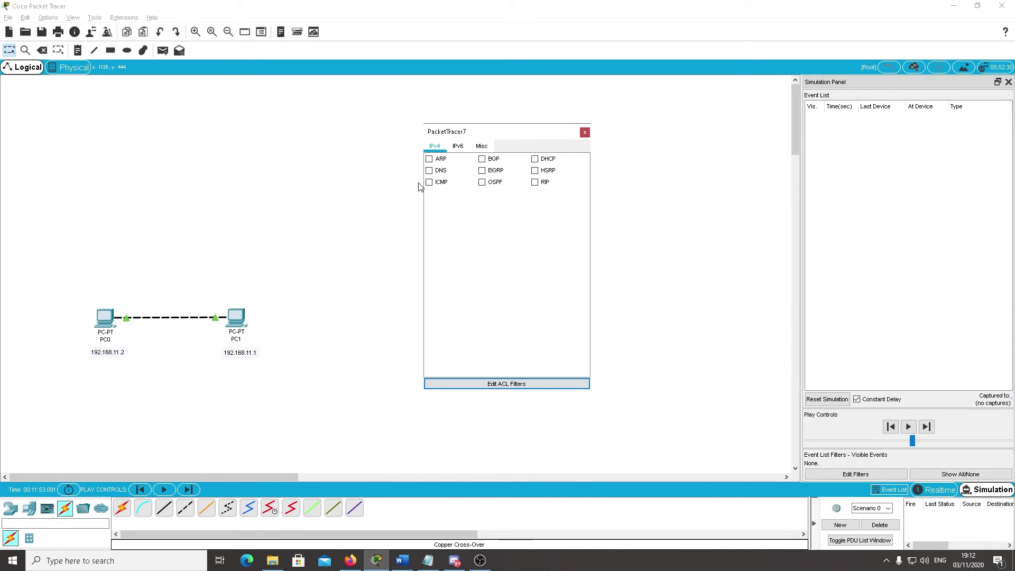
left_click(429, 160)
left_click(429, 182)
left_click(480, 148)
left_click(536, 181)
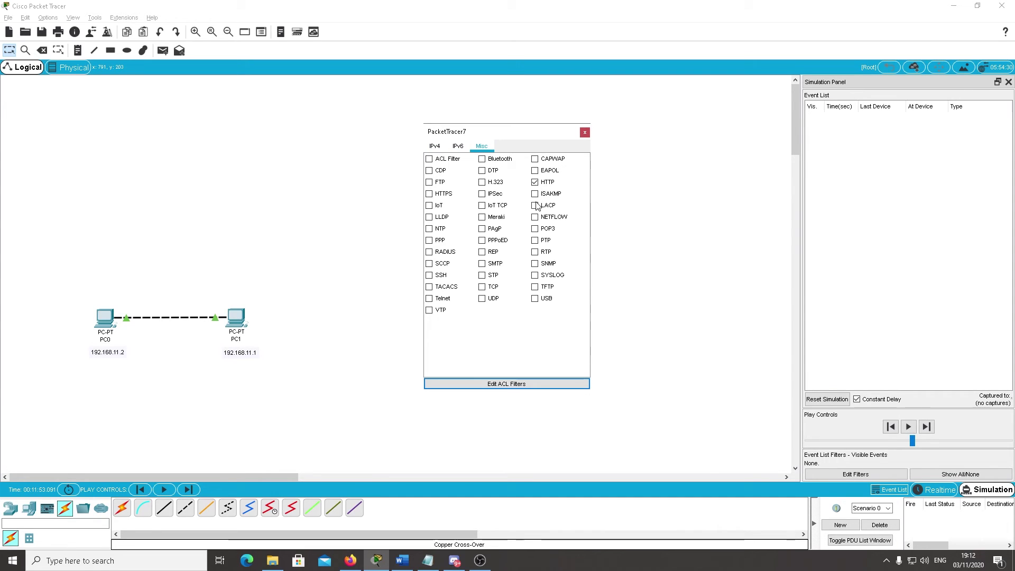
left_click(585, 132)
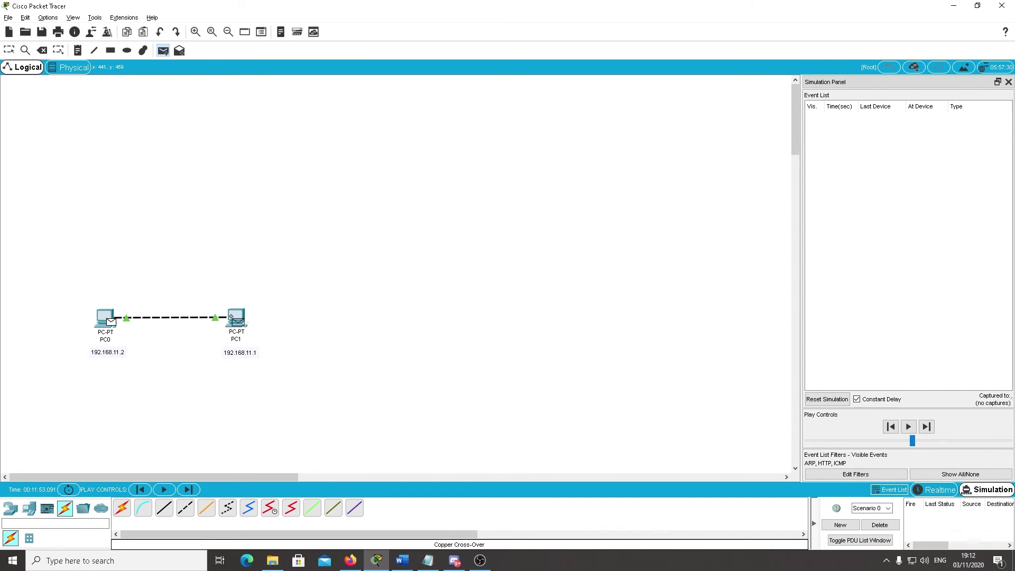
- Send a simple PDU from PC0 to PC1 and play the simulation through its ICMP events
left_click(231, 317)
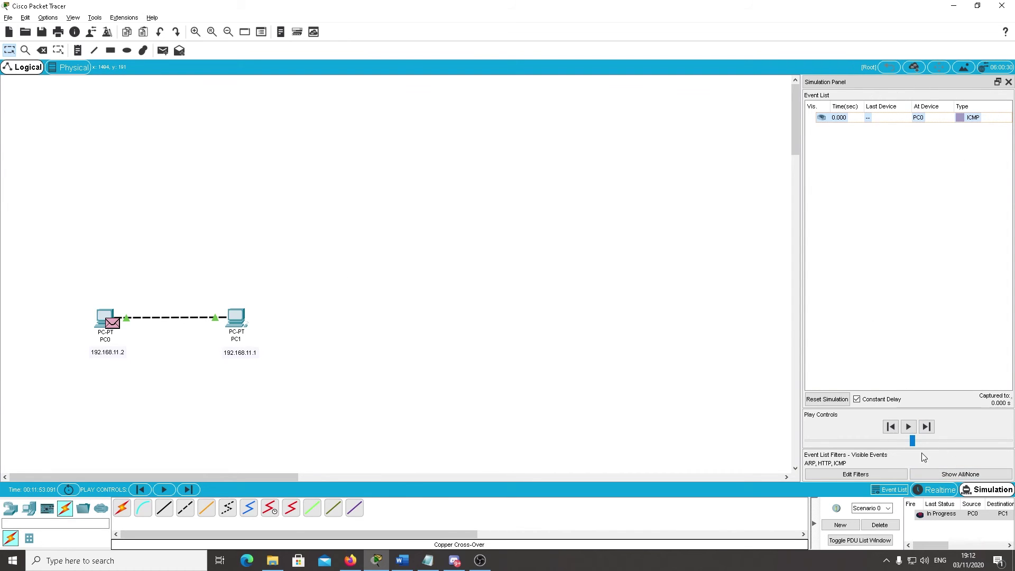
left_click(908, 427)
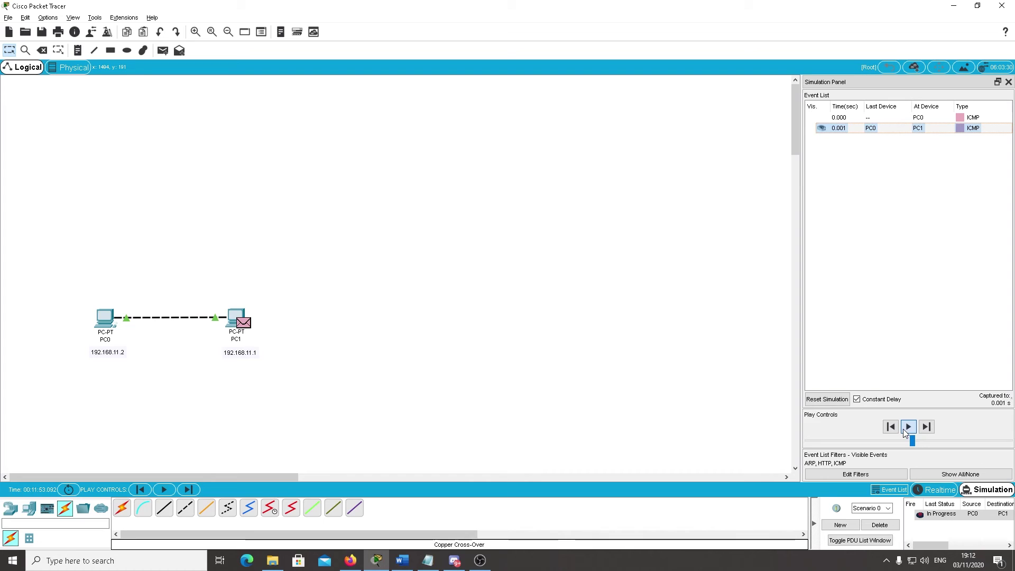
left_click(903, 429)
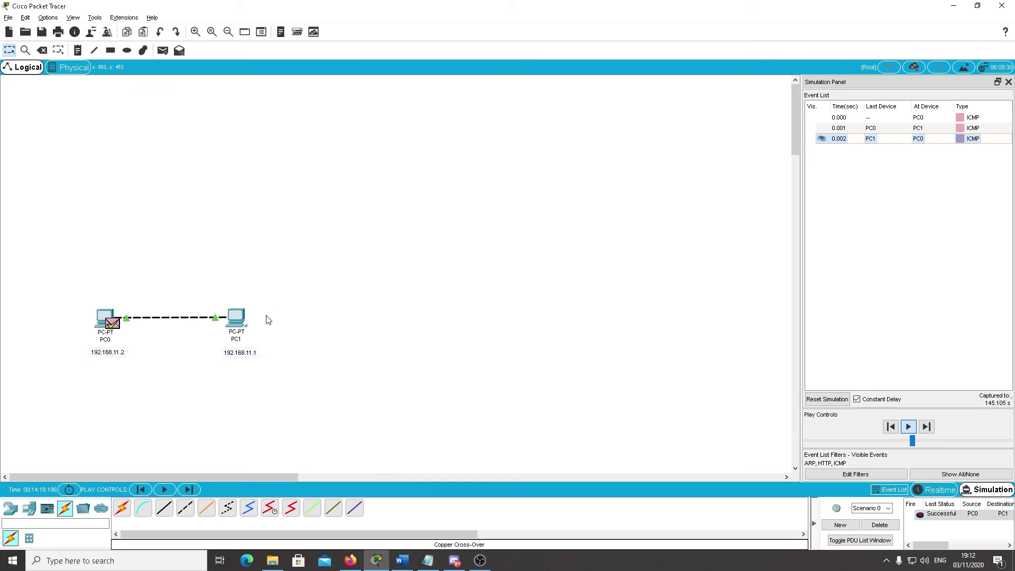
- Power cycle the devices, accepting the network reset, and replay the simulation to capture the ARP and ICMP exchange
left_click(70, 491)
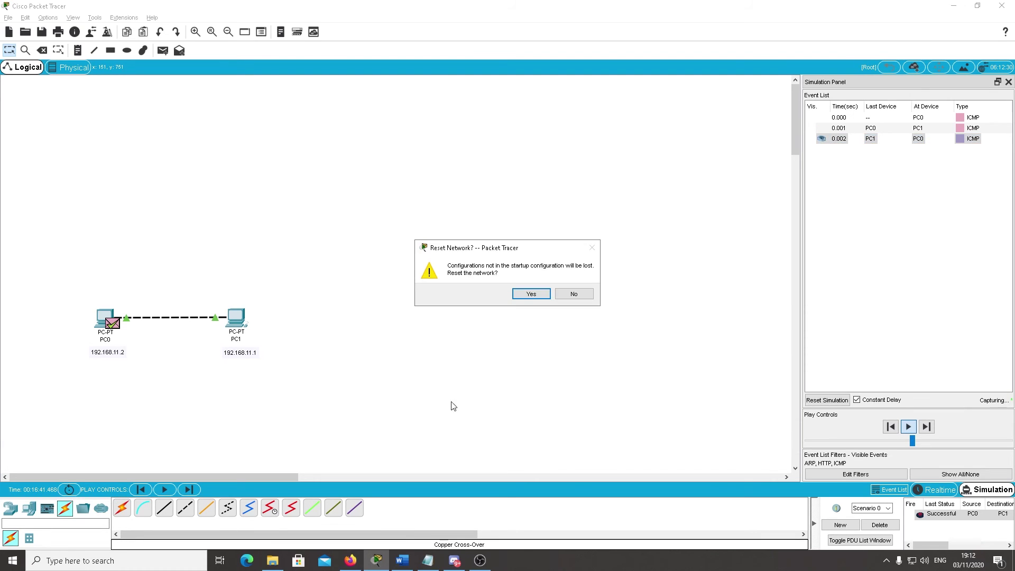
left_click(530, 294)
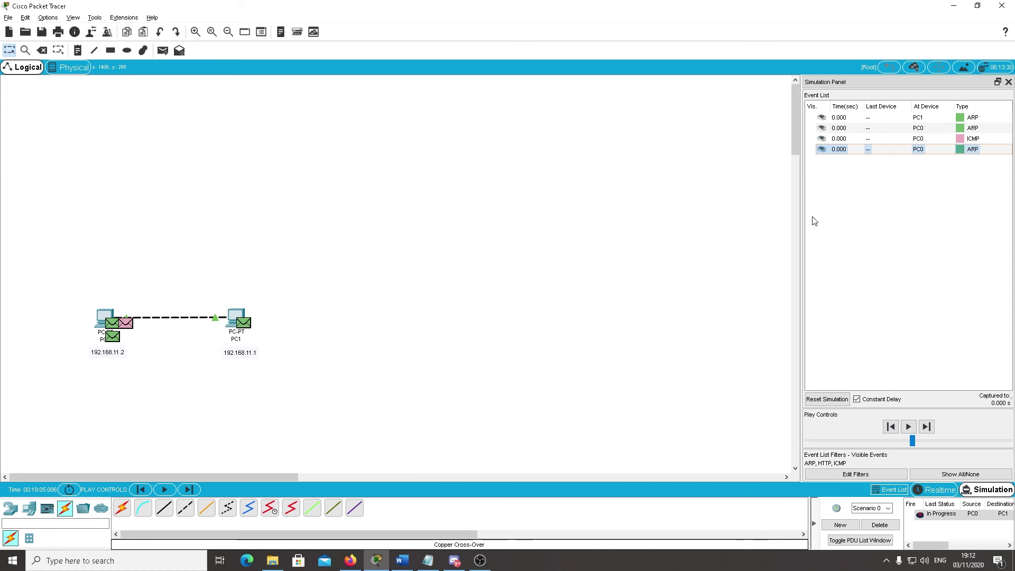
left_click(907, 426)
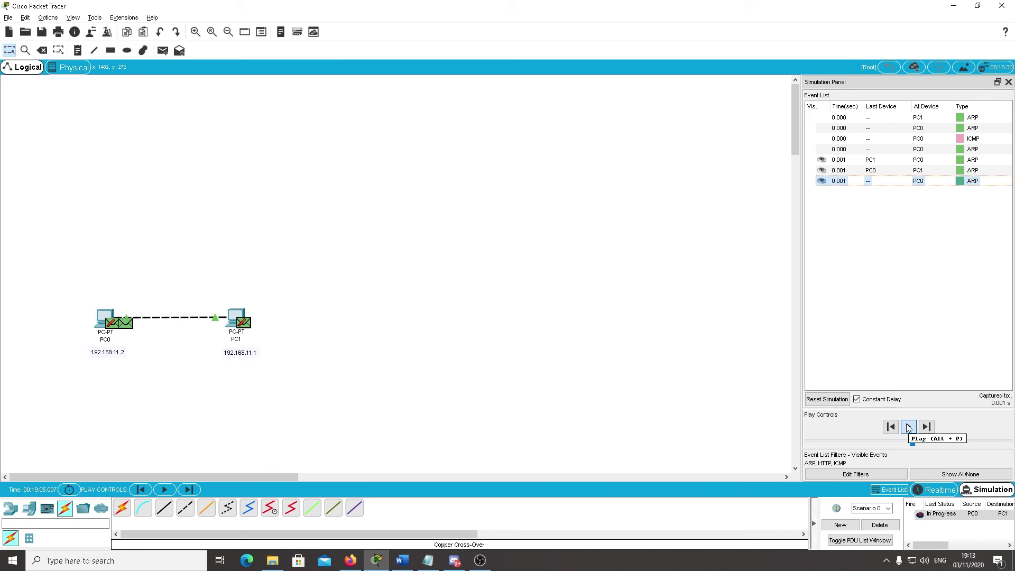
left_click(908, 427)
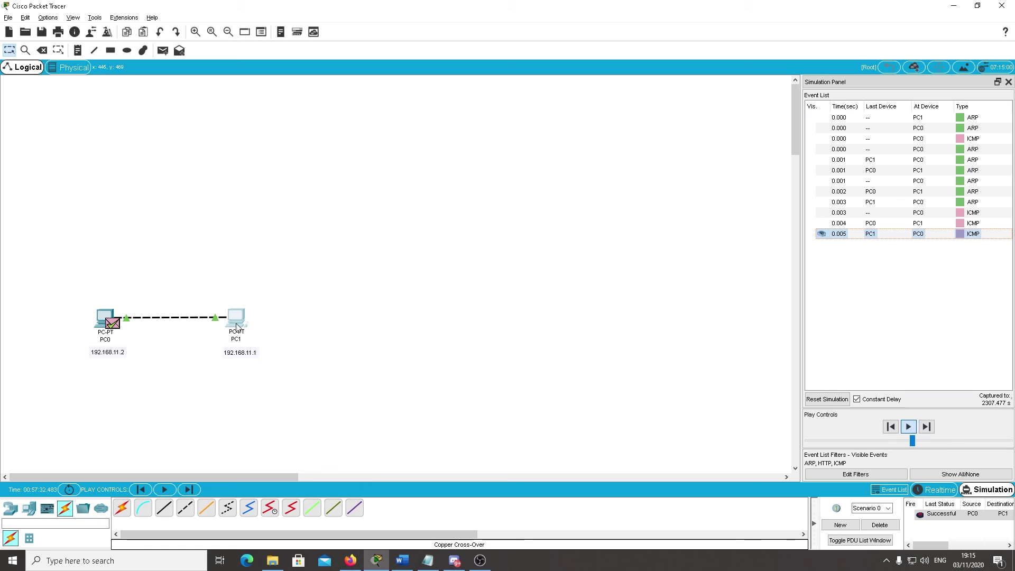
- Look through PC1's physical, configuration, desktop and programming views, and close its device window
left_click(236, 320)
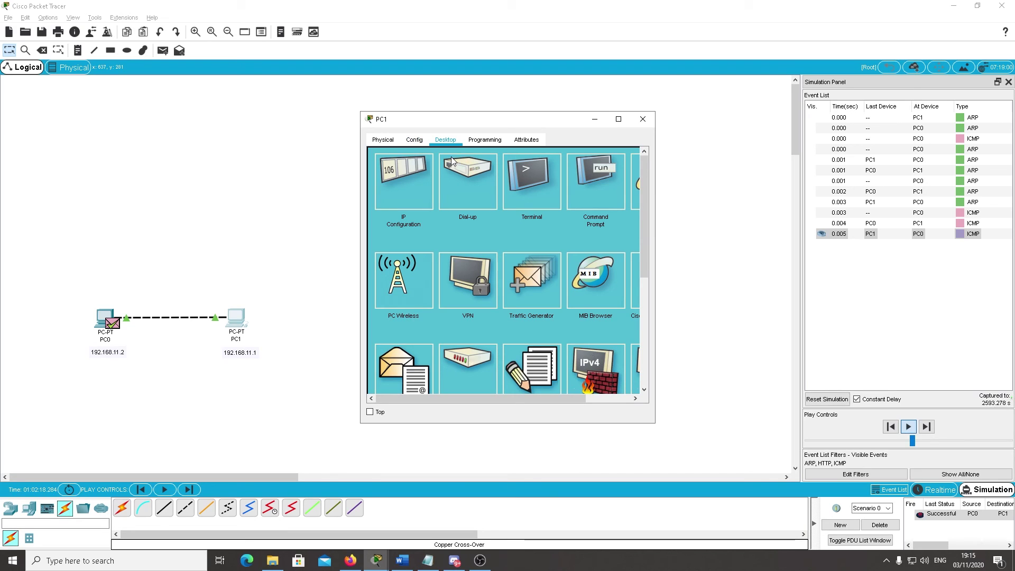
left_click(419, 141)
left_click(384, 144)
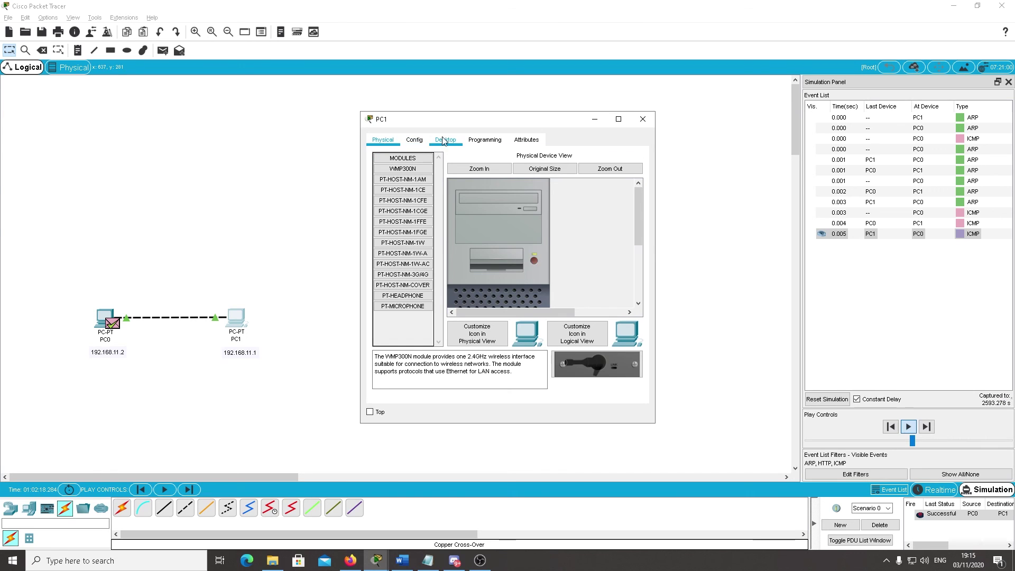
left_click(447, 140)
left_click(478, 139)
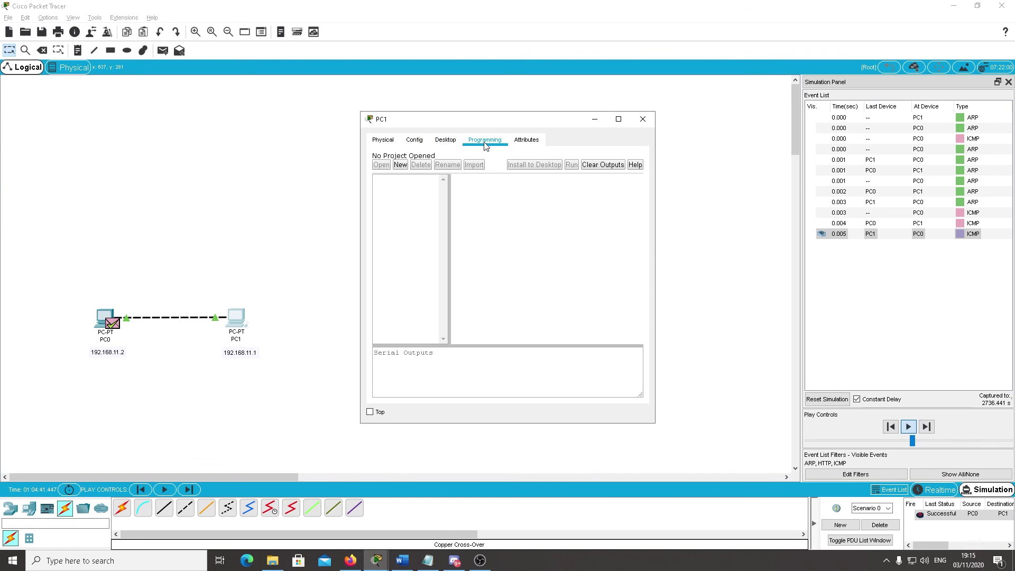
left_click(446, 139)
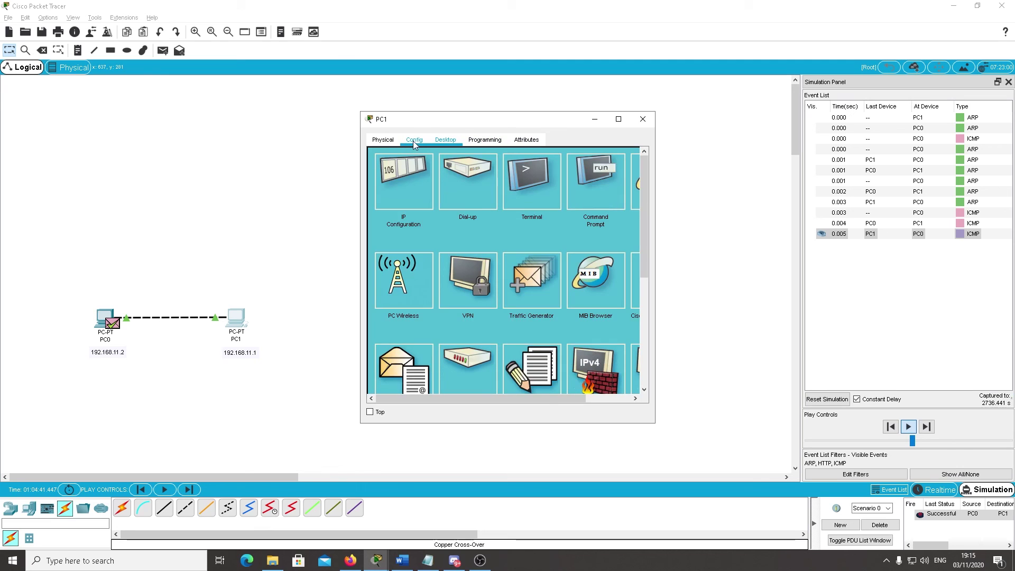
left_click(419, 140)
left_click(383, 140)
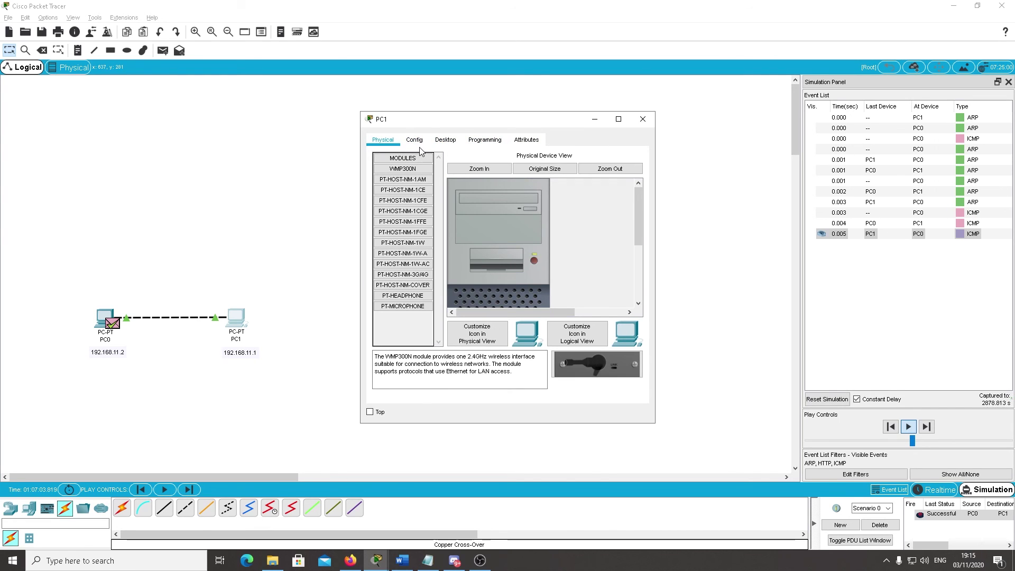
left_click(643, 119)
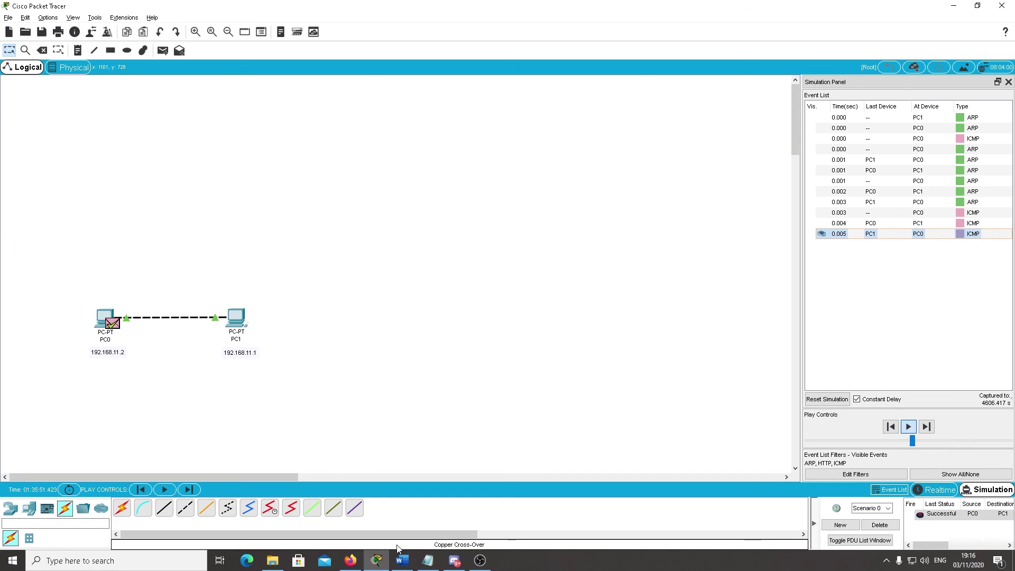